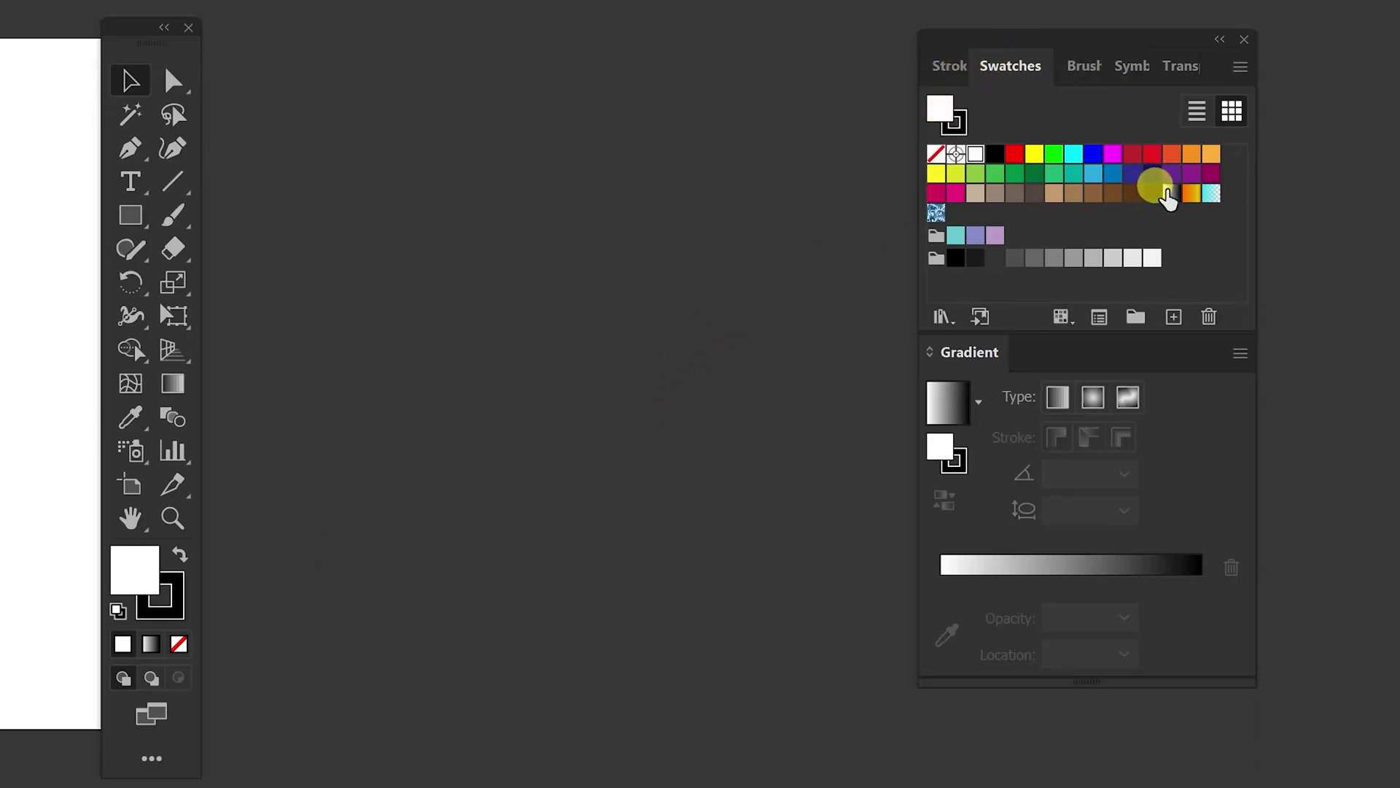
# Set the fill to the white-to-black gradient swatch and the stroke to None
pyautogui.click(1167, 192)
pyautogui.click(953, 124)
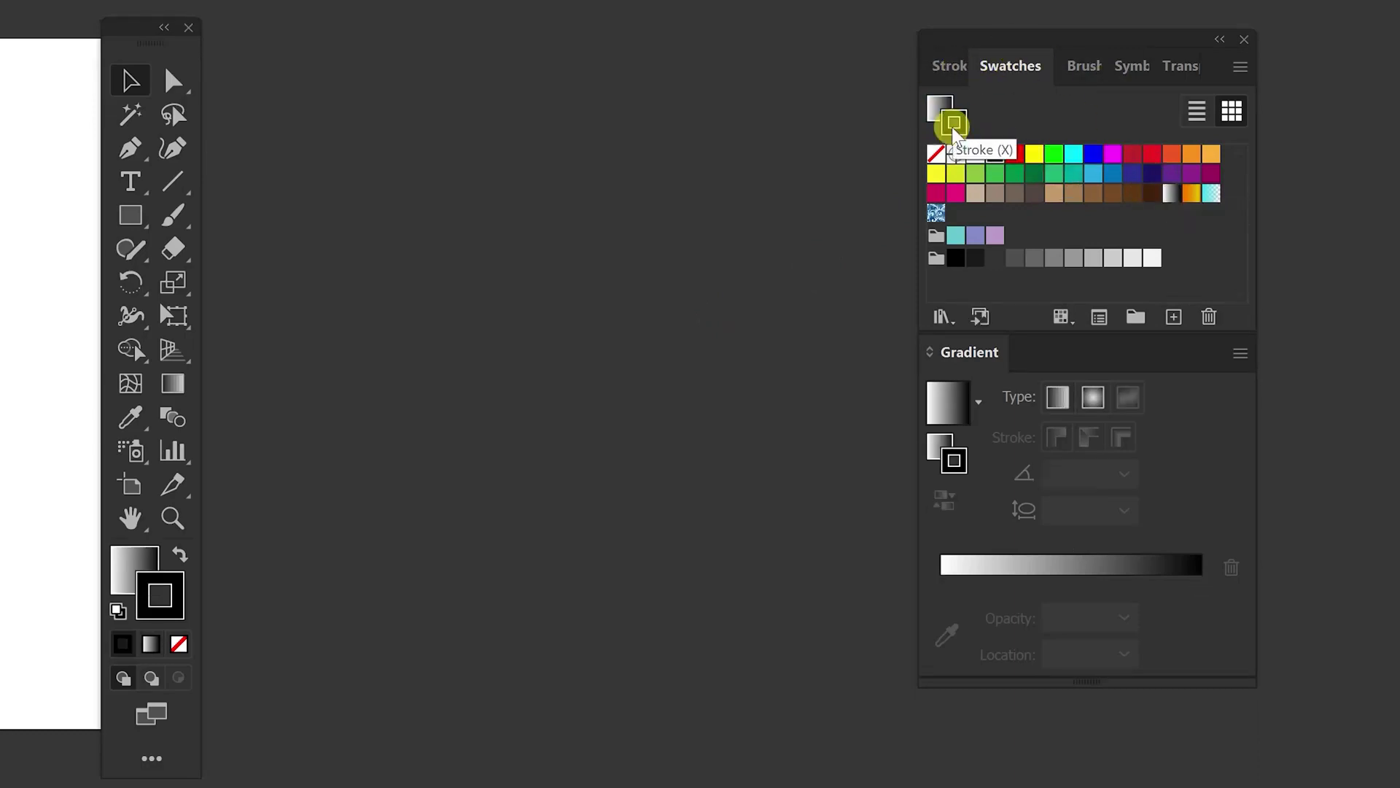
pyautogui.click(933, 155)
pyautogui.click(936, 156)
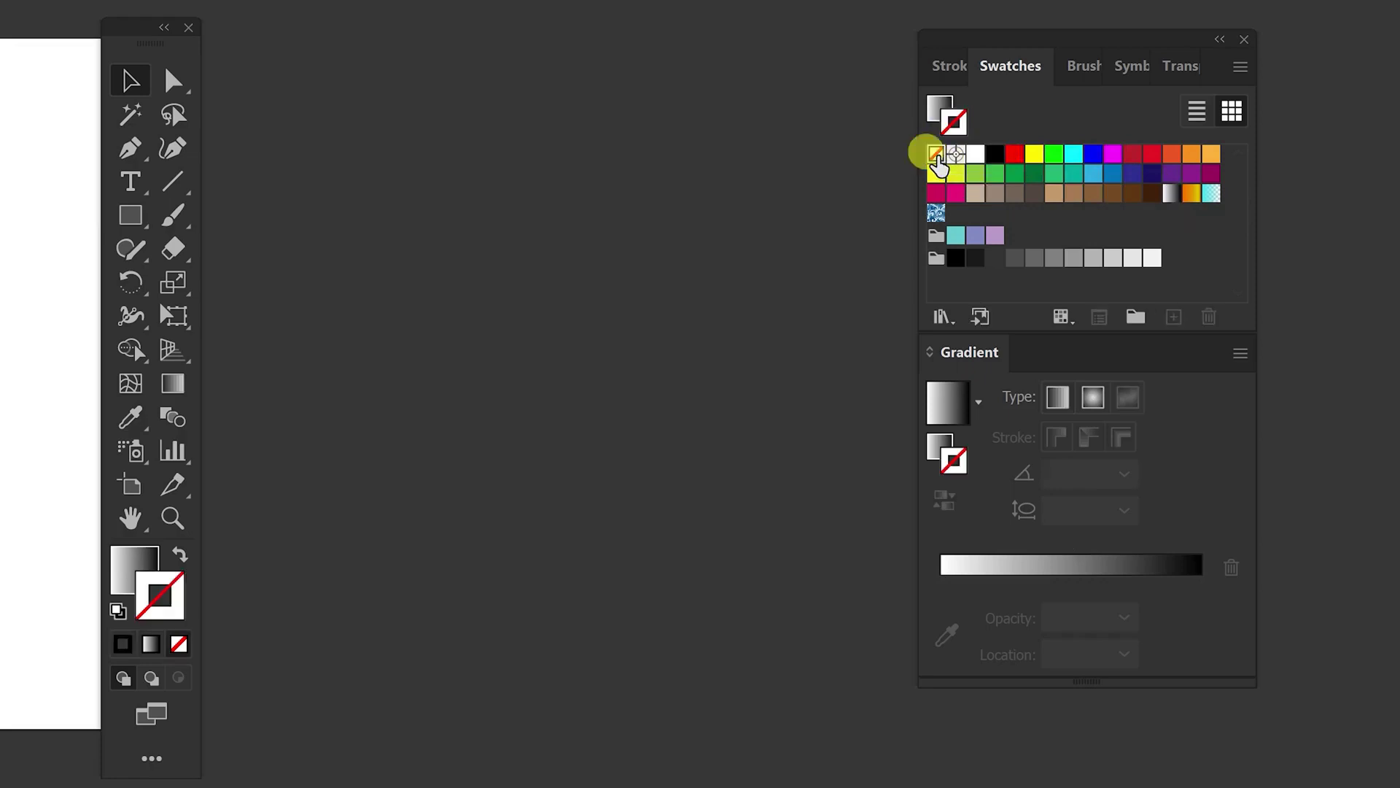
pyautogui.click(938, 106)
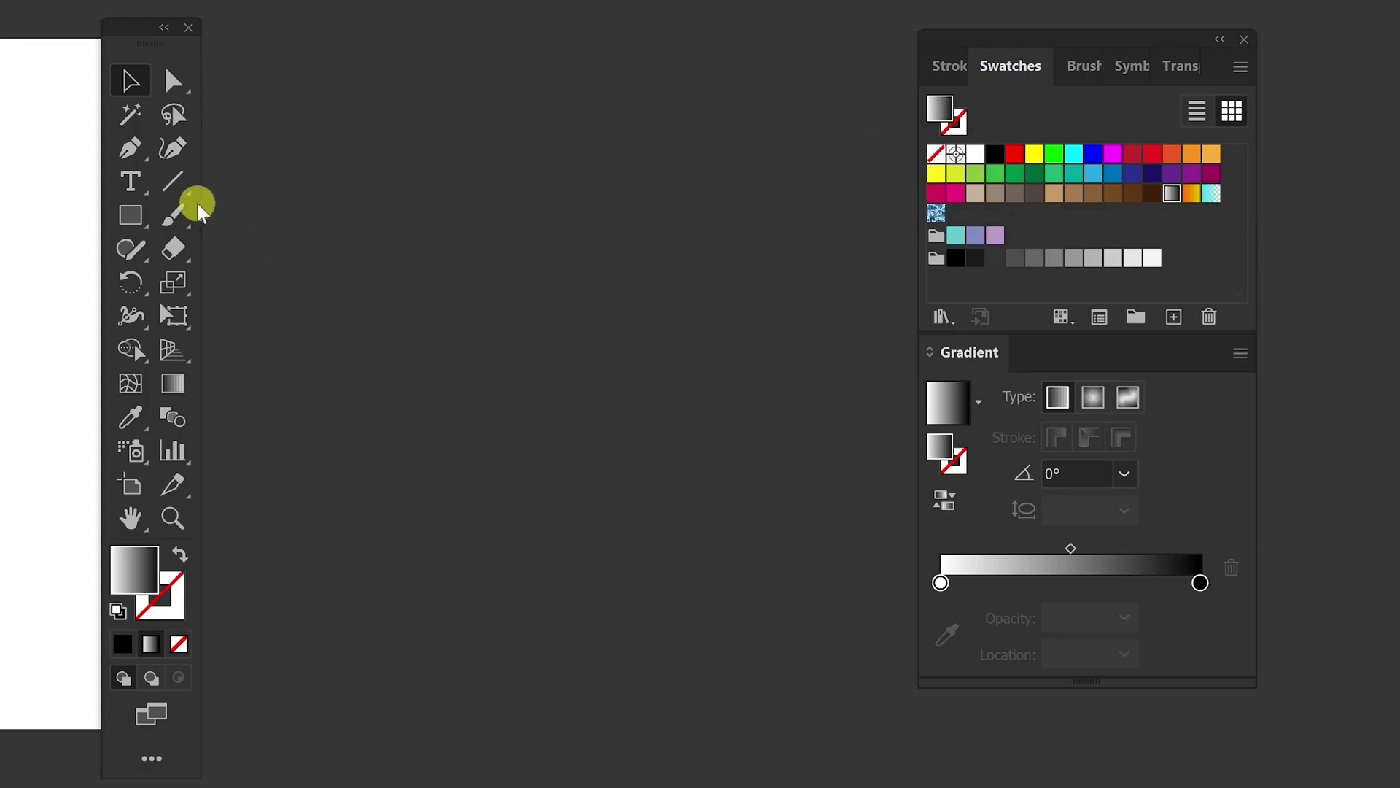
# Switch from the Line Segment tool to the Polar Grid Tool
pyautogui.click(175, 181)
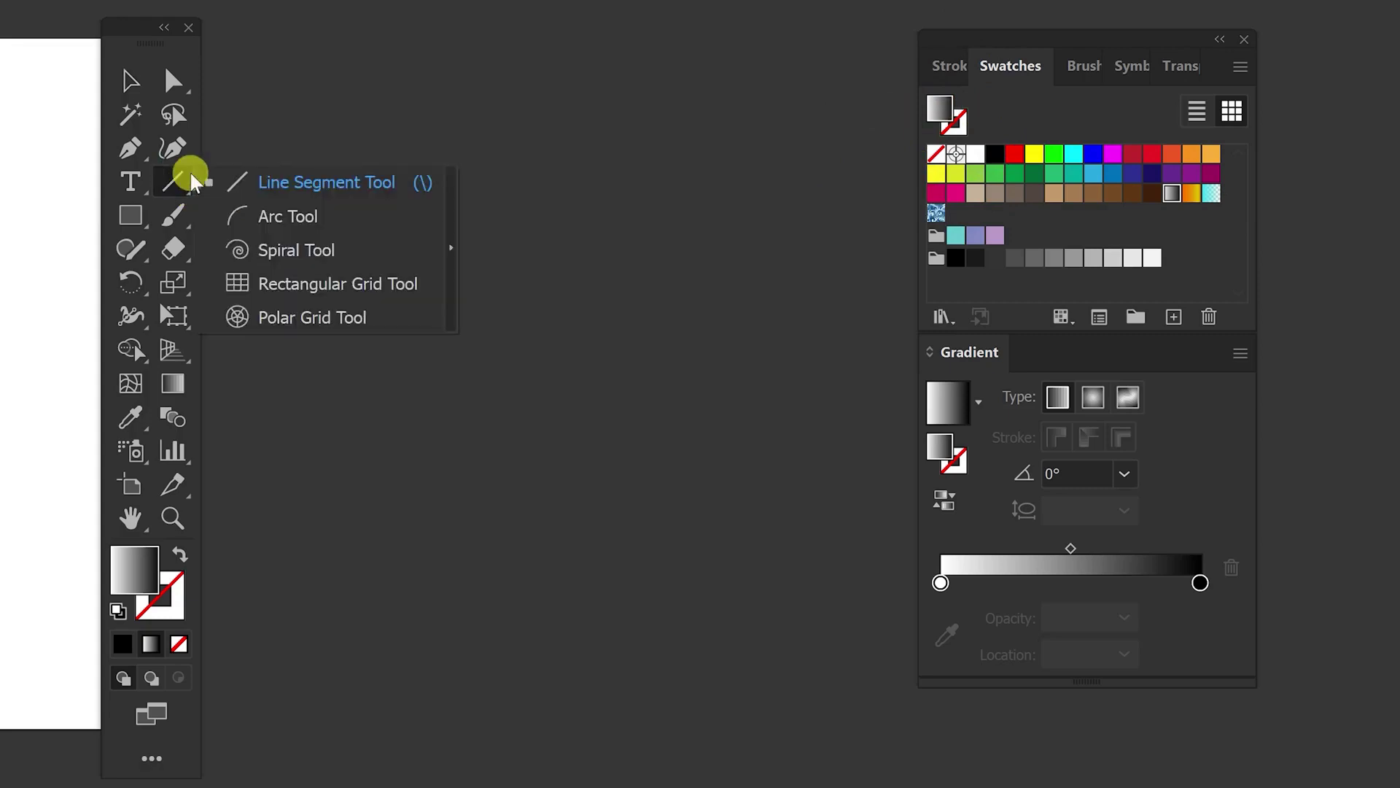
pyautogui.moveTo(179, 184); pyautogui.dragTo(375, 323)
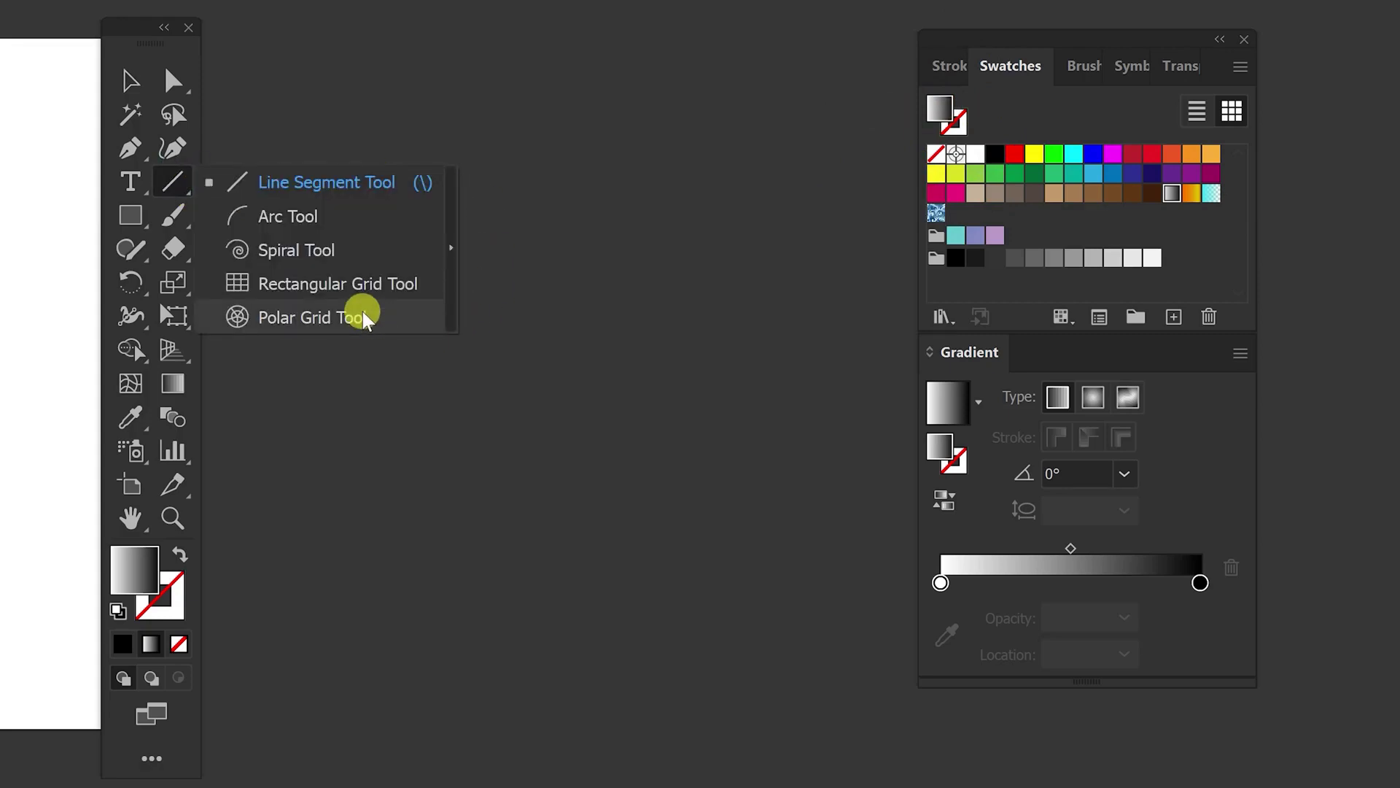
pyautogui.click(363, 319)
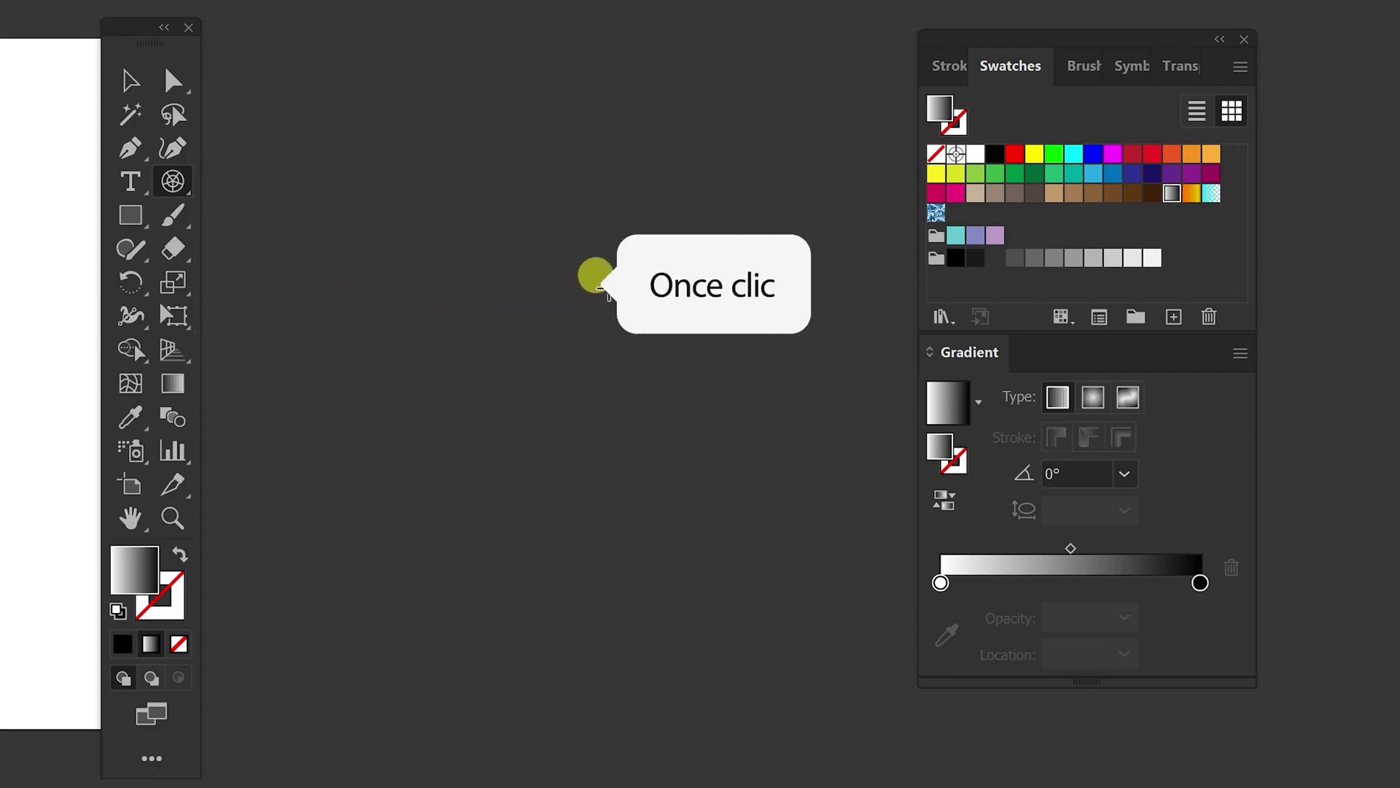
# Create a polar grid with 9 concentric and 0 radial dividers; shift the gradient midpoint toward white
pyautogui.click(558, 299)
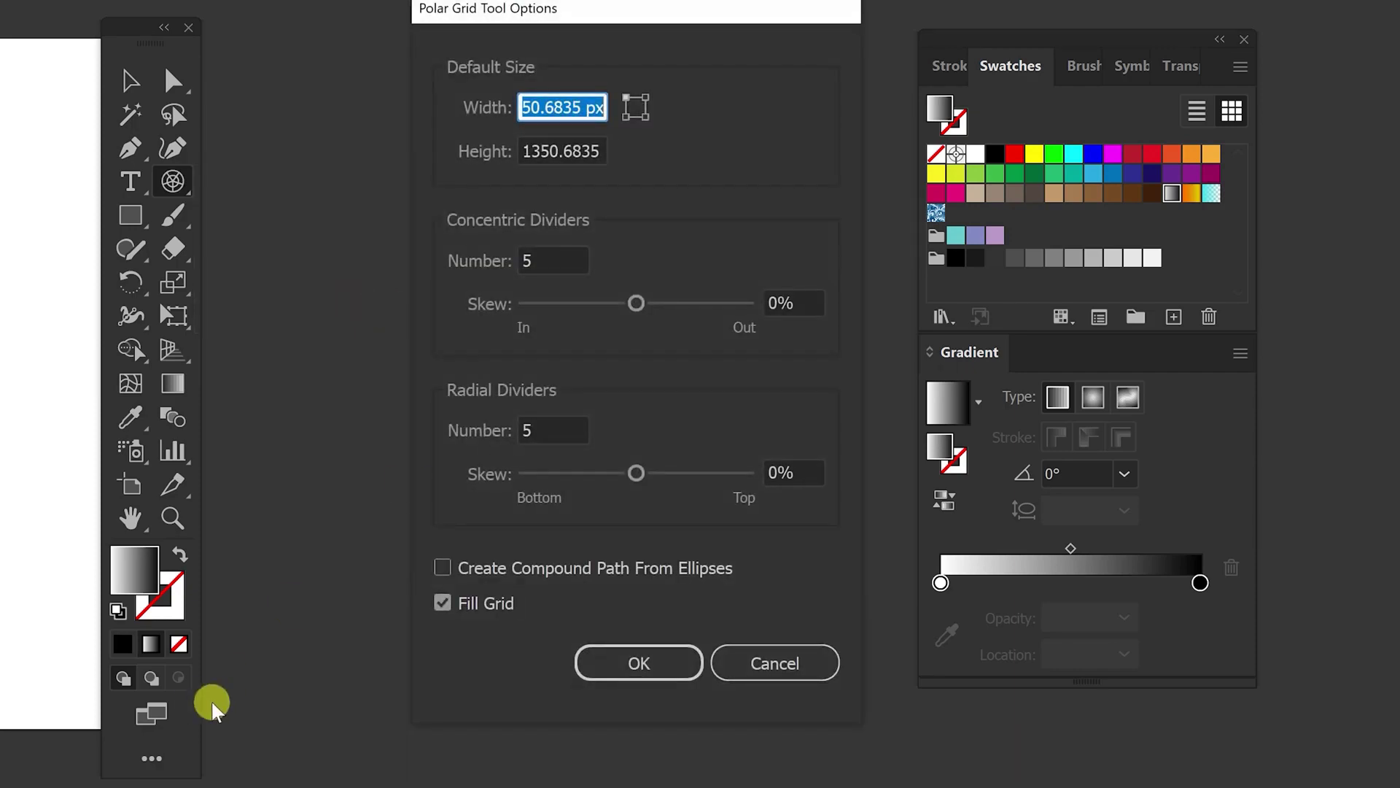
pyautogui.doubleClick(562, 256)
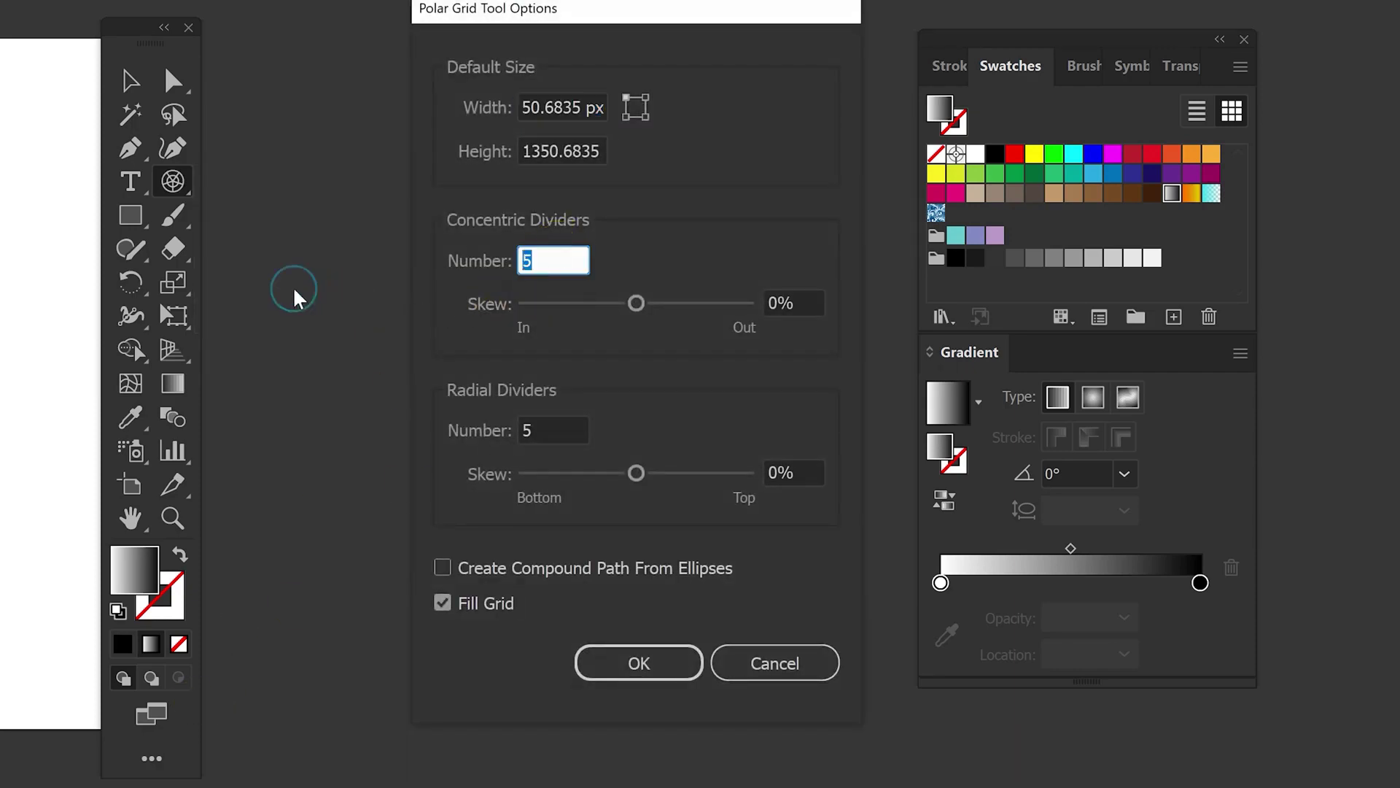
pyautogui.write('9')
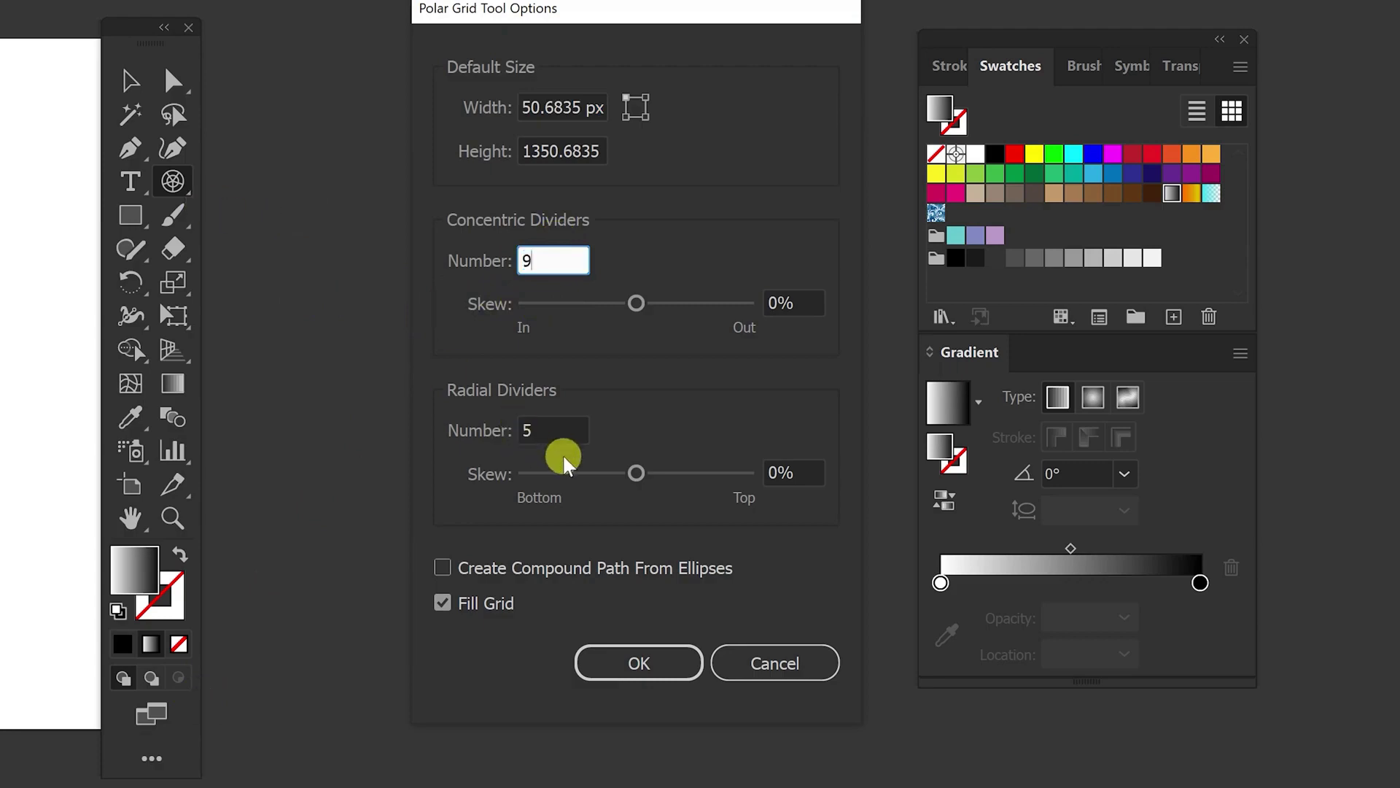
pyautogui.click(555, 424)
pyautogui.write('0')
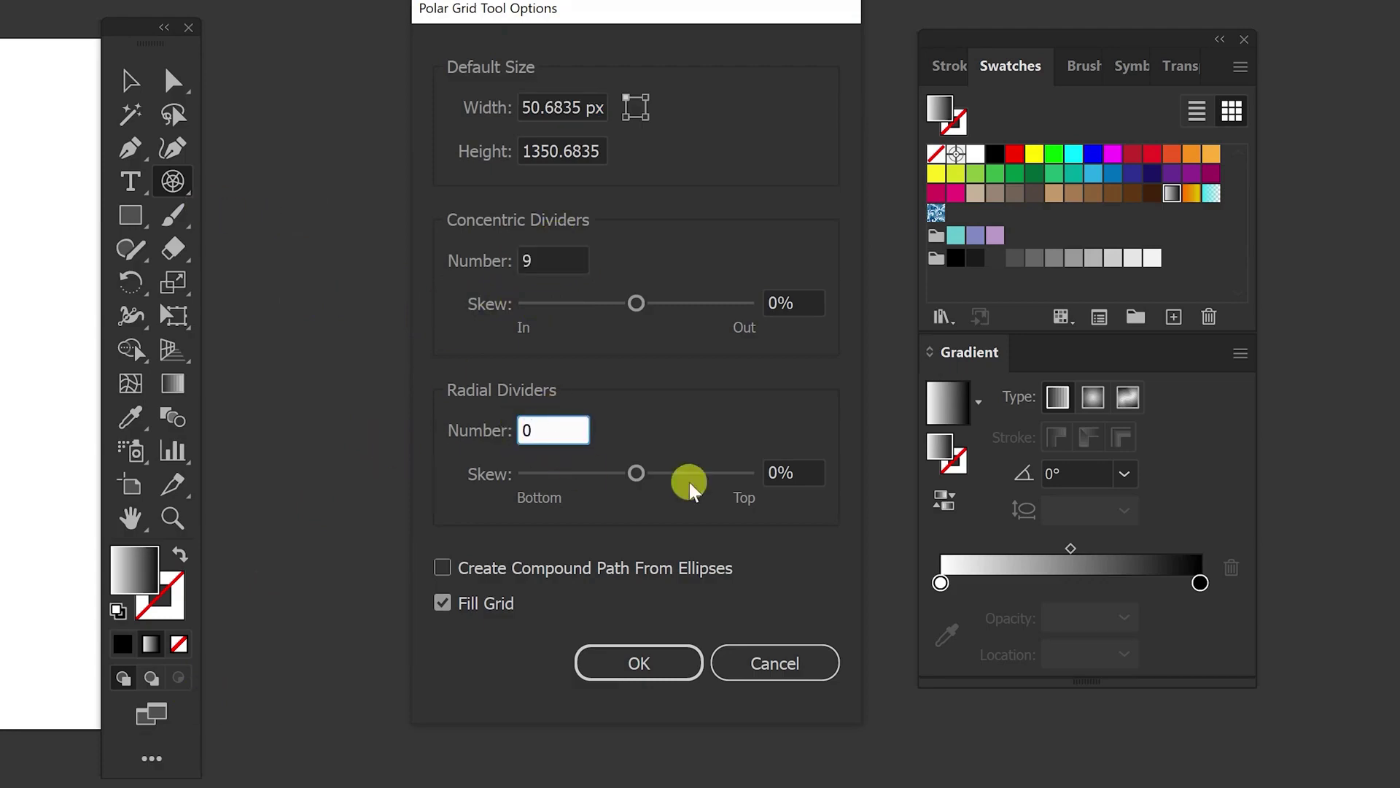
pyautogui.click(637, 665)
pyautogui.press('v')
pyautogui.moveTo(1070, 548); pyautogui.dragTo(1120, 569)
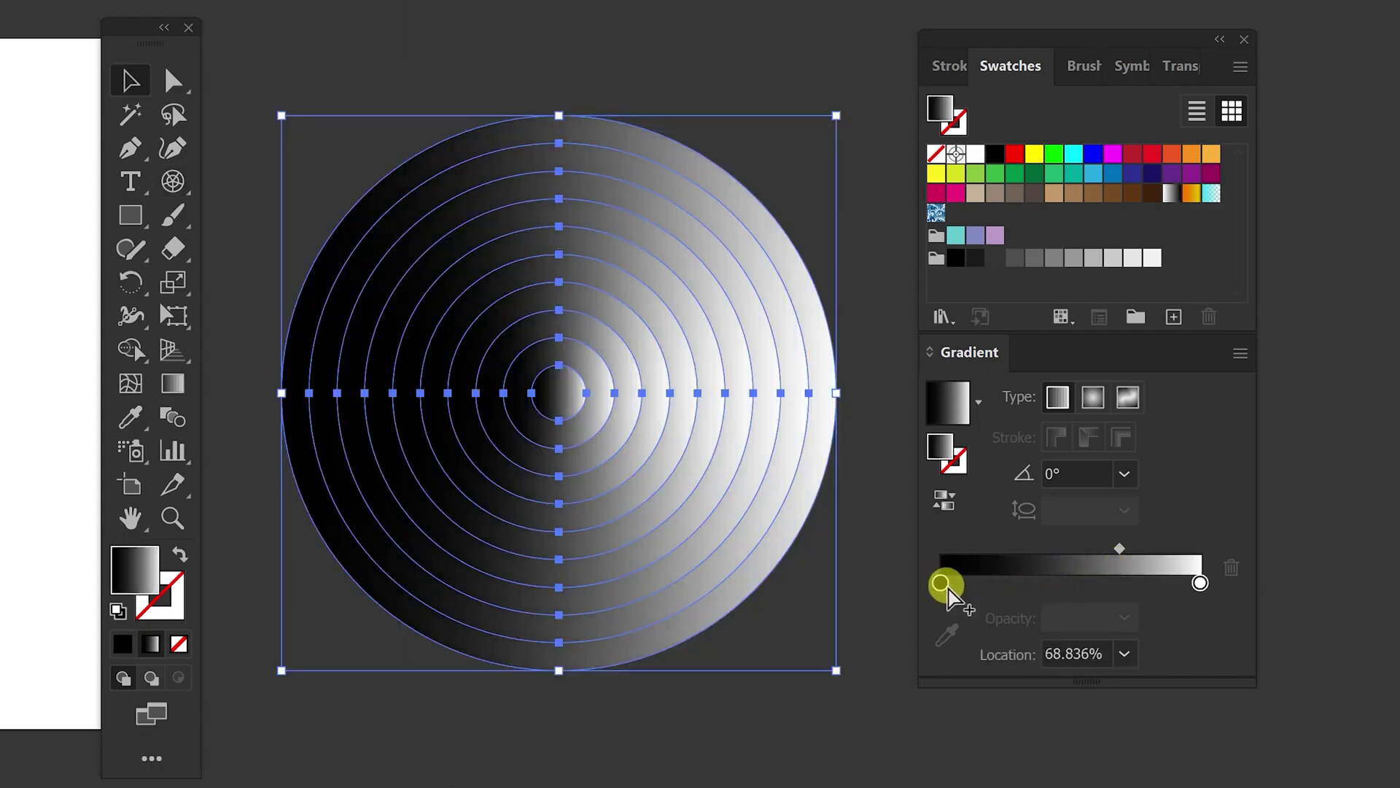
# Make the rings a radial gradient: black stop at about 39%, blue at the outer end
pyautogui.moveTo(940, 583); pyautogui.dragTo(1036, 581)
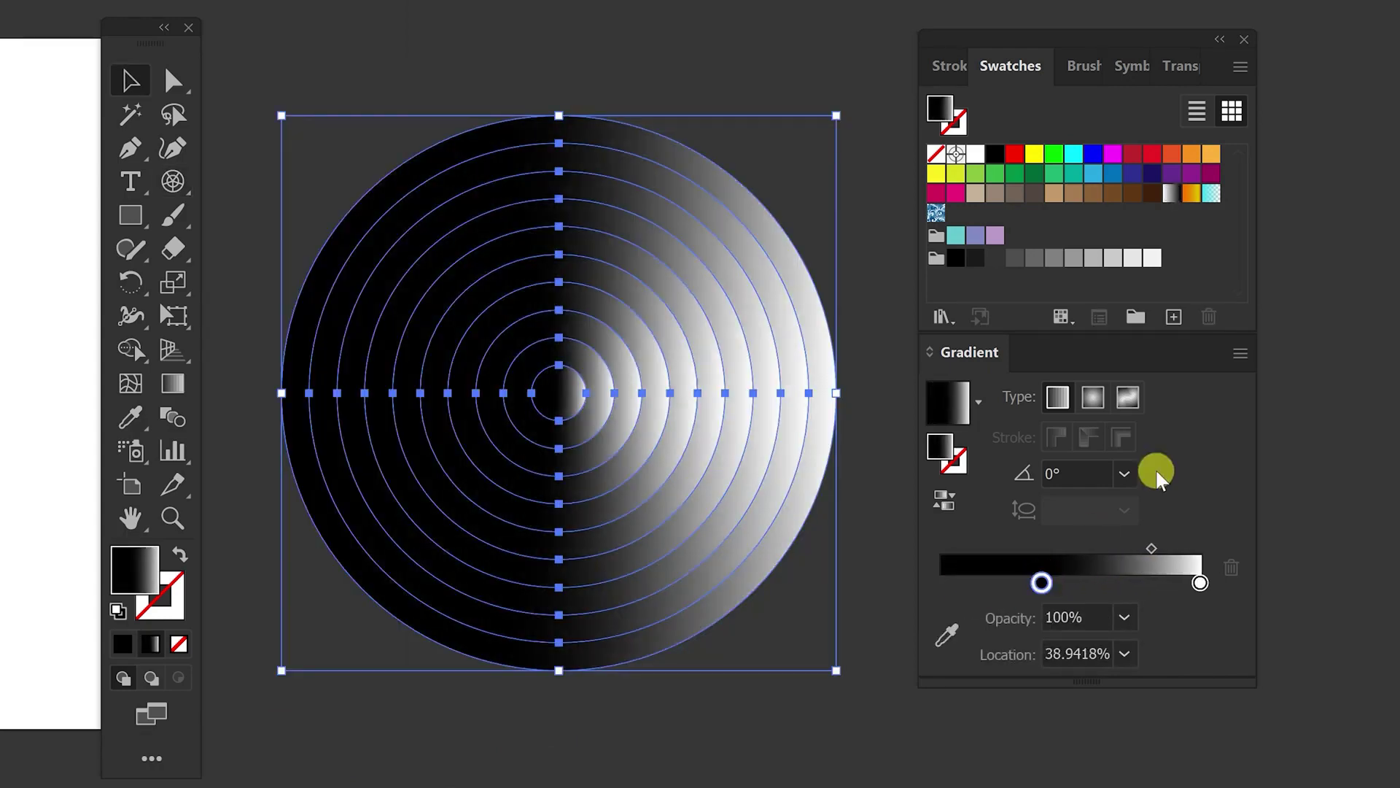
pyautogui.moveTo(1114, 174); pyautogui.dragTo(1213, 598)
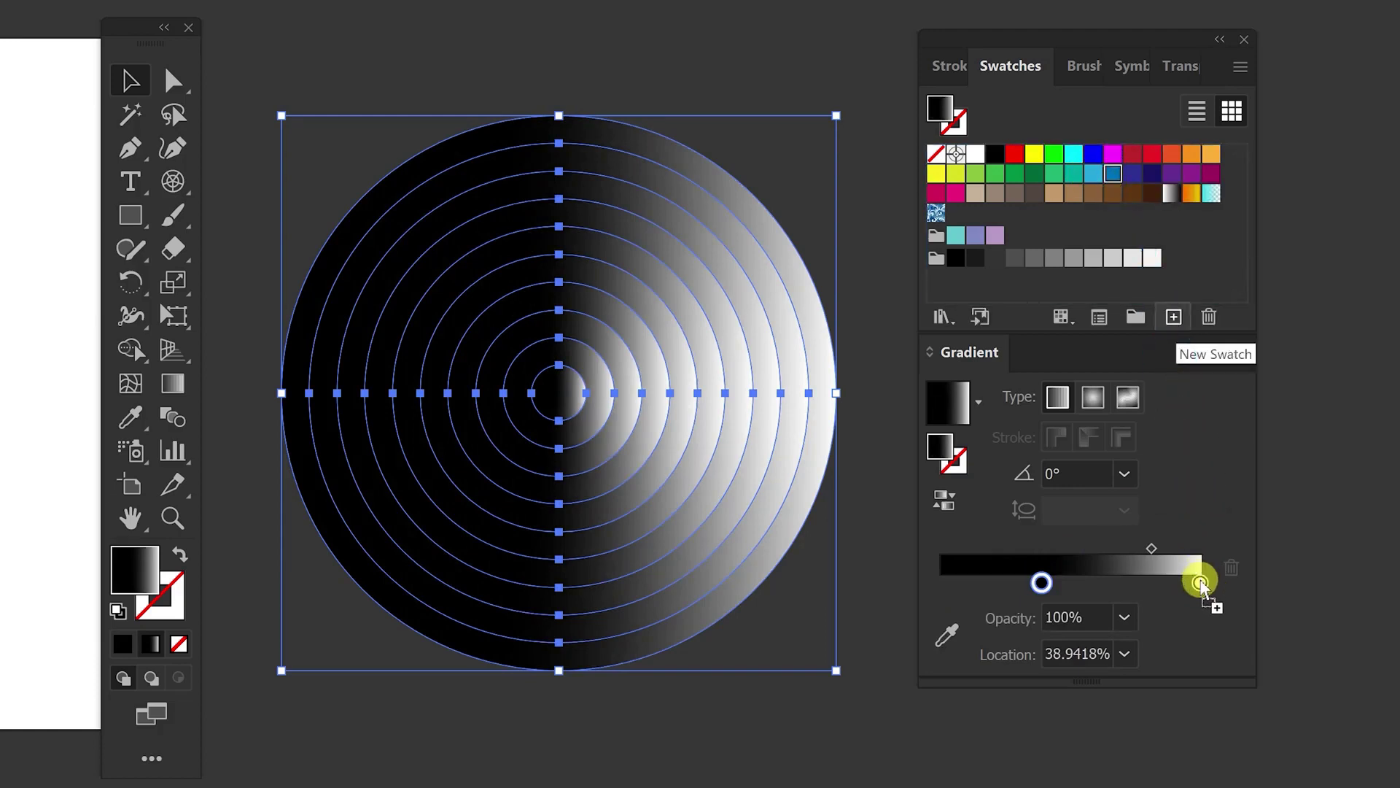
pyautogui.moveTo(1201, 585); pyautogui.dragTo(1199, 583)
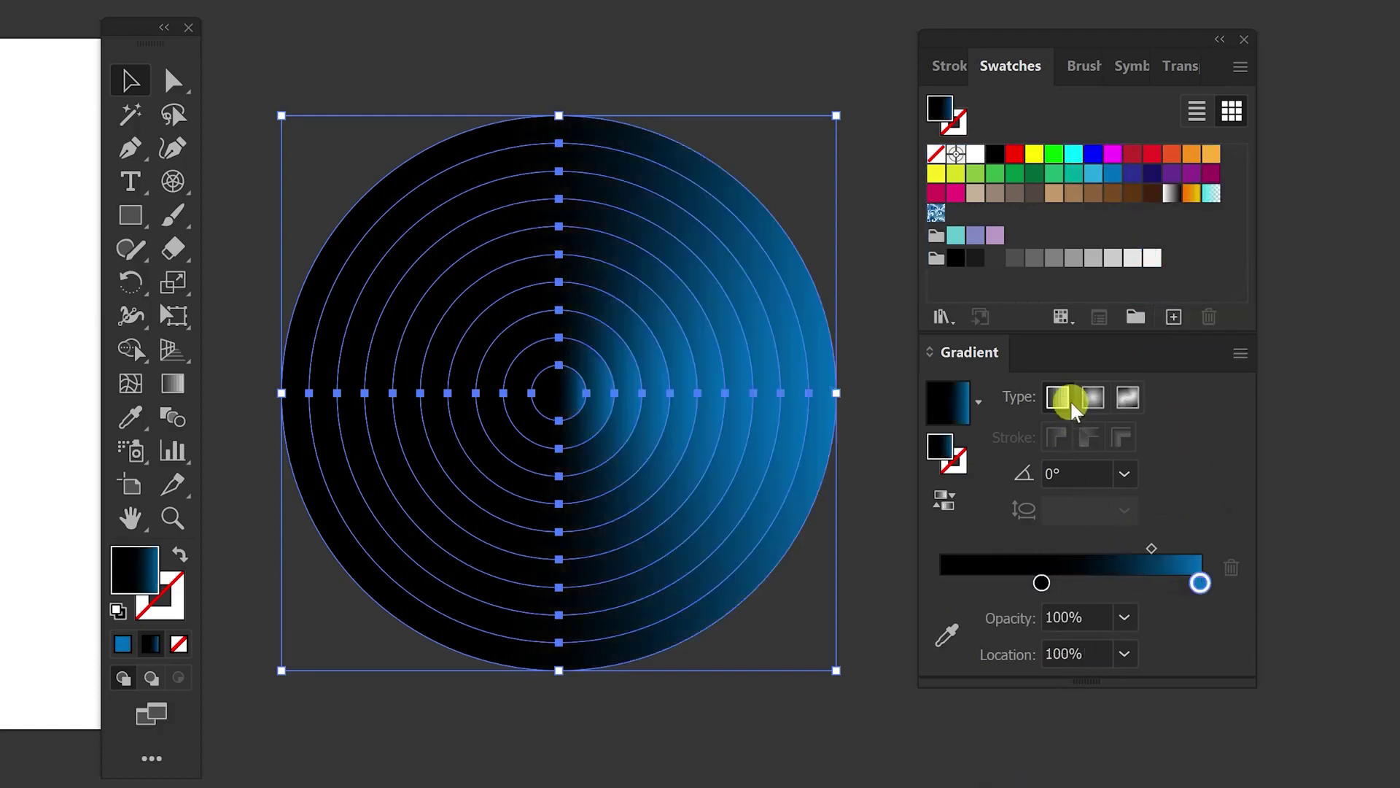
pyautogui.click(1090, 399)
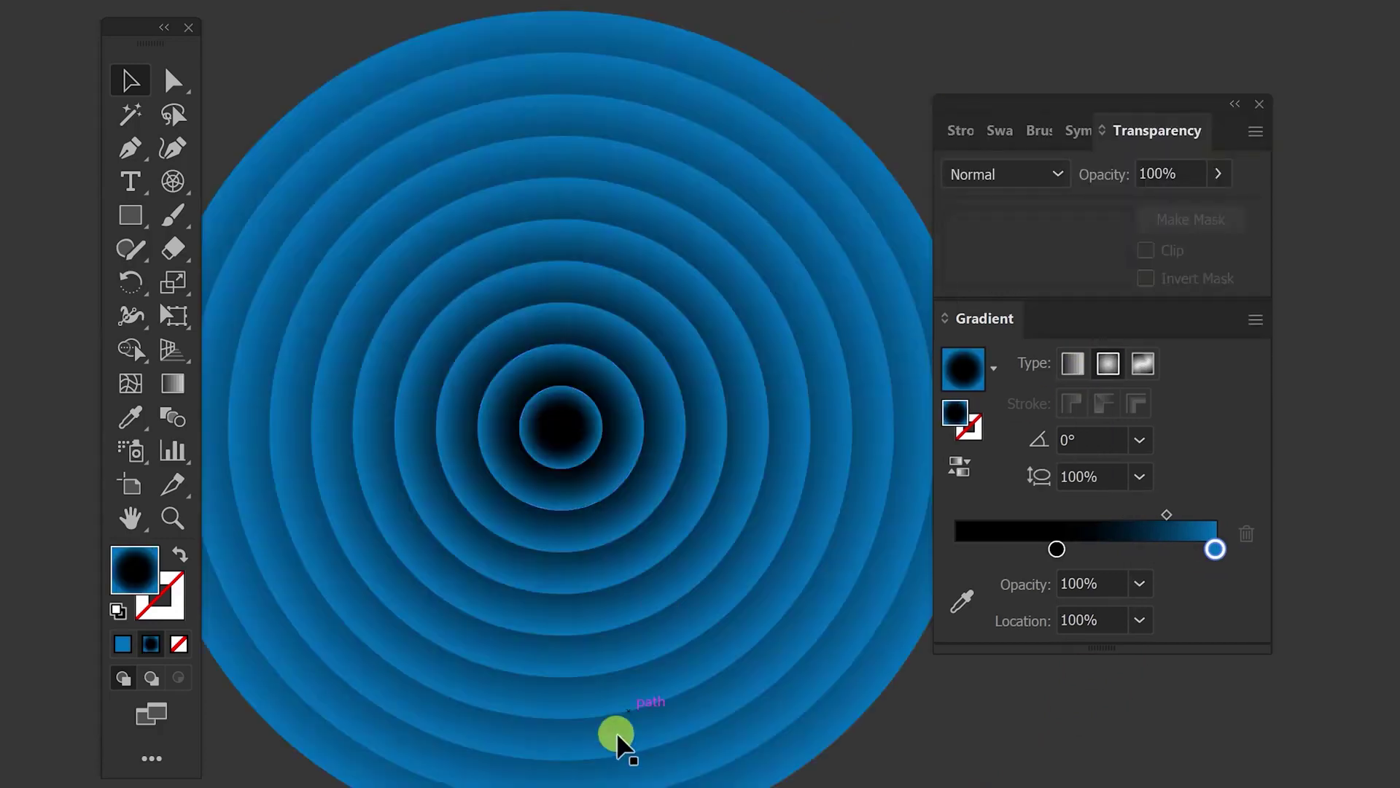
# Give the centre circle's gradient a black stop at 0% and a midpoint near 43%
pyautogui.click(169, 82)
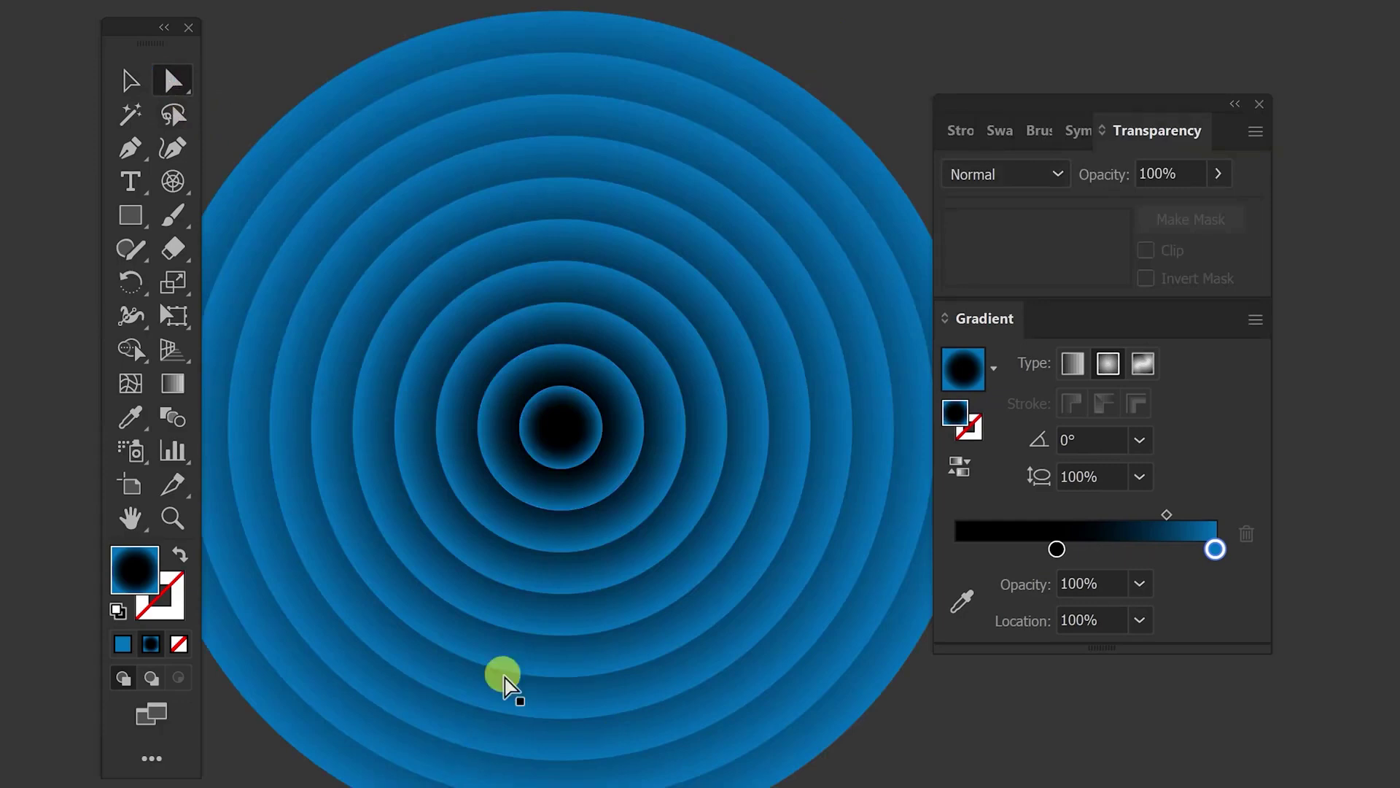
pyautogui.click(557, 428)
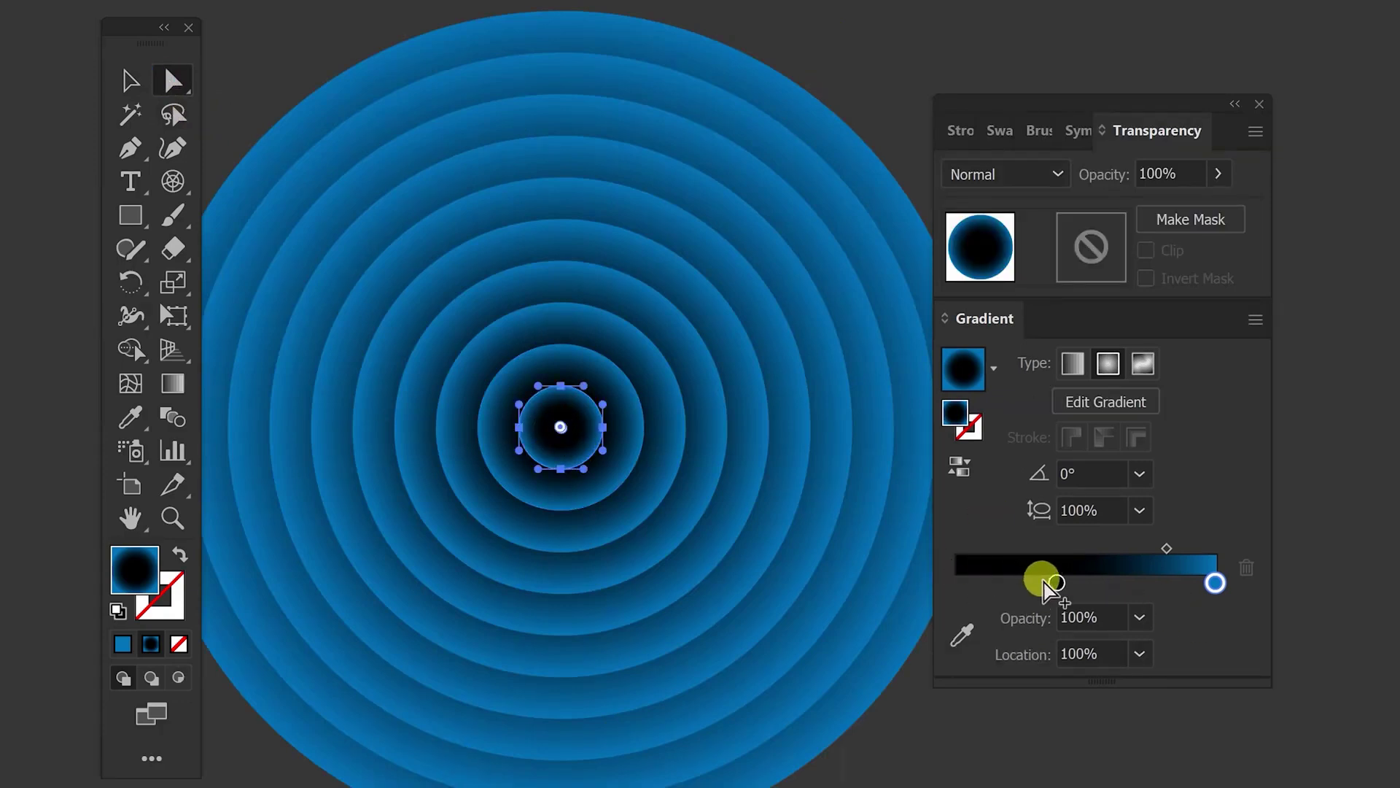
pyautogui.moveTo(1052, 583); pyautogui.dragTo(818, 578)
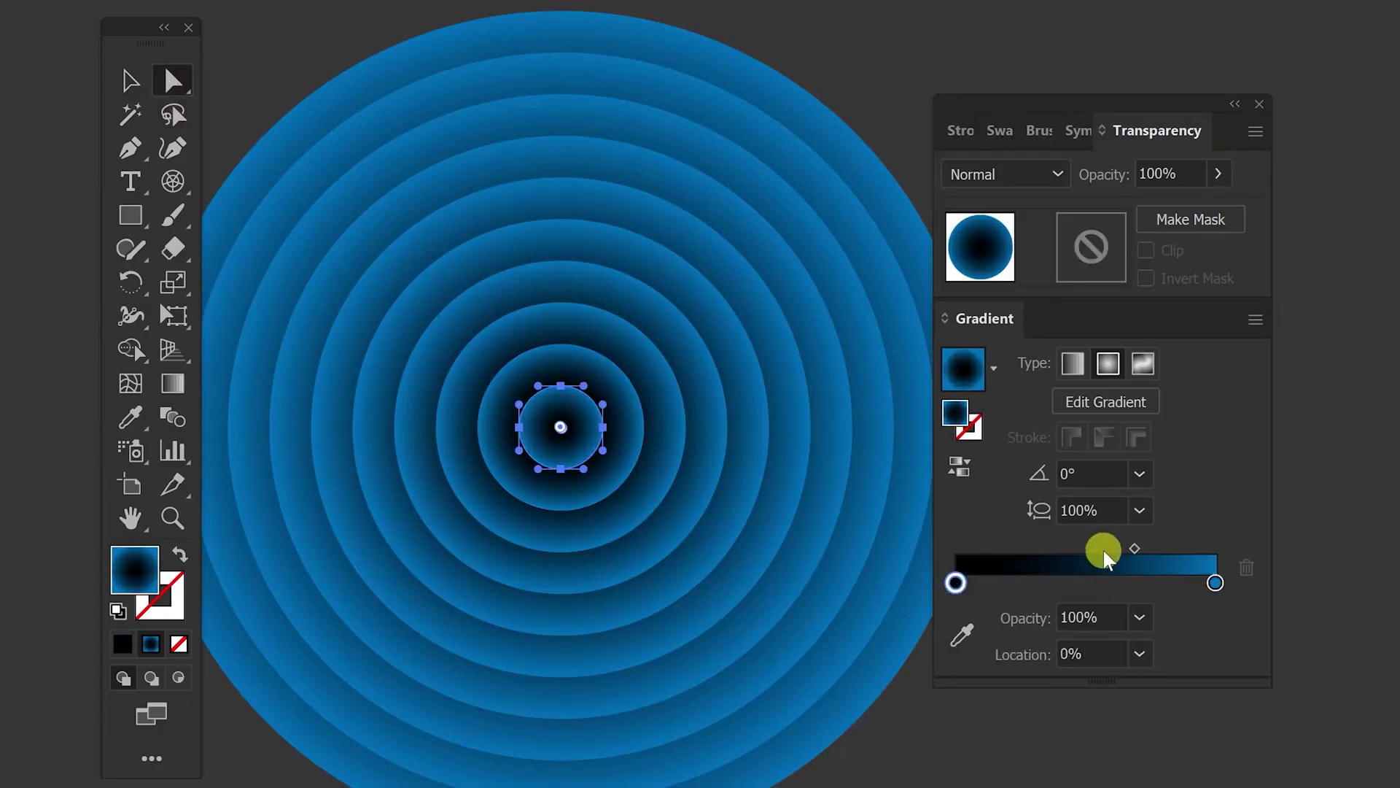
pyautogui.moveTo(1132, 549); pyautogui.dragTo(1064, 548)
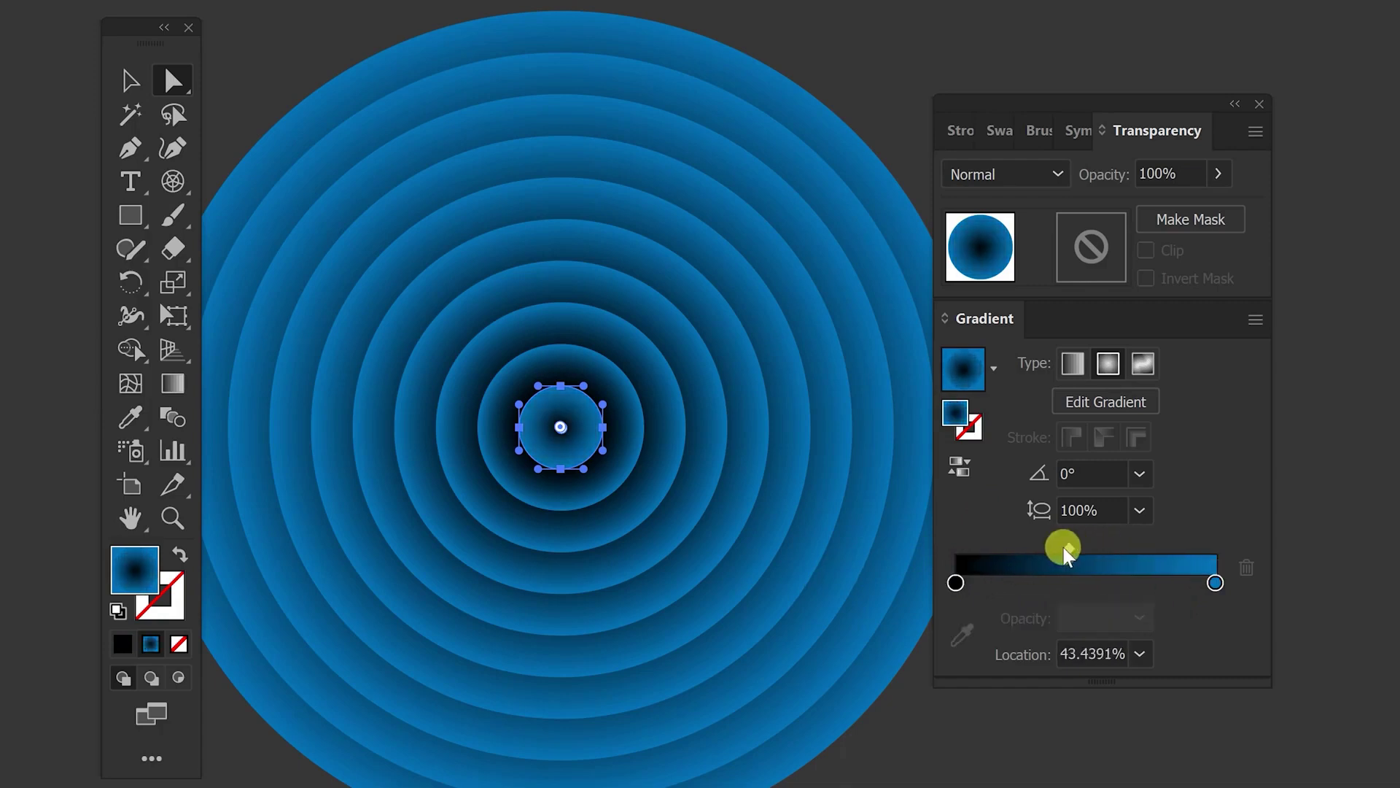
# Zoom out and select the whole ring group with the Selection tool
pyautogui.click(897, 84)
pyautogui.hotkey('ctrl', '-')
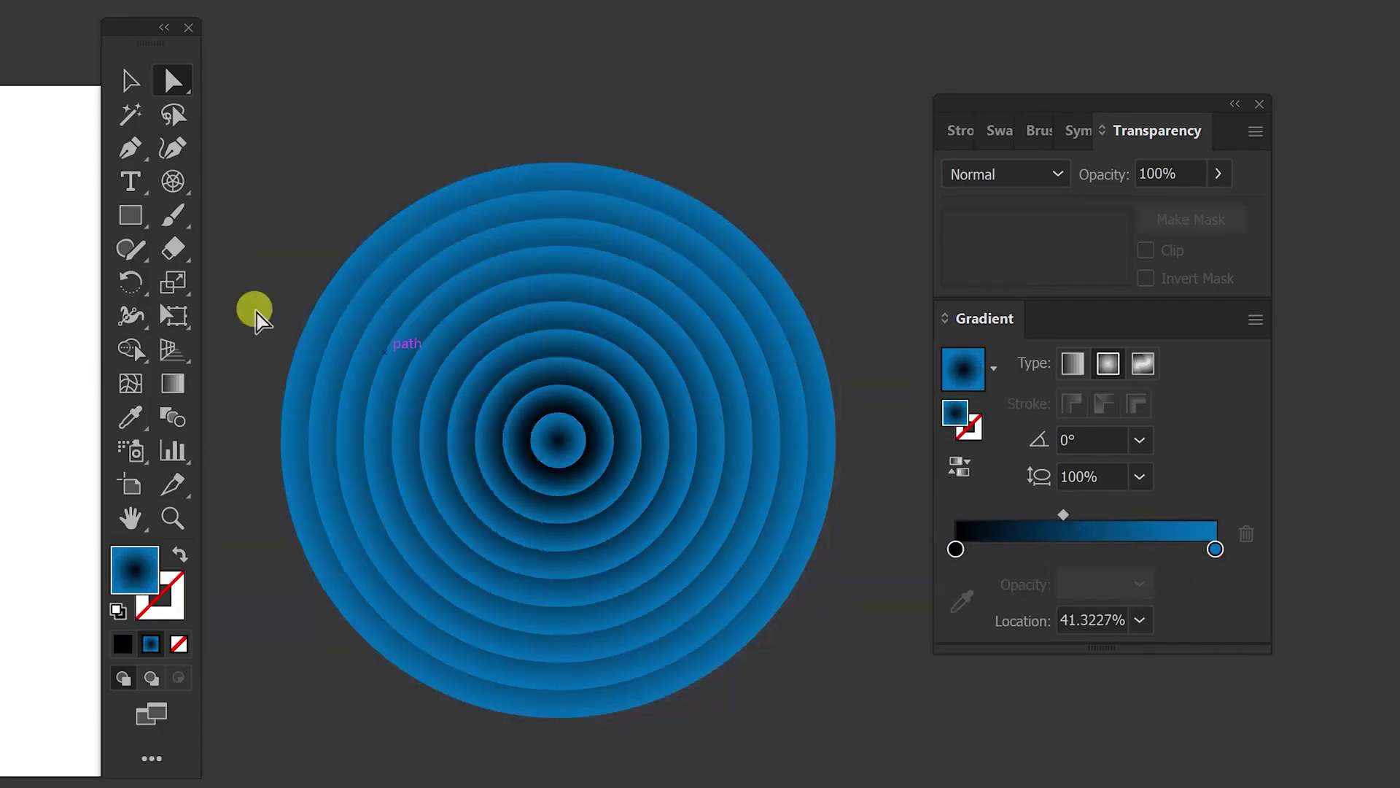
pyautogui.click(124, 82)
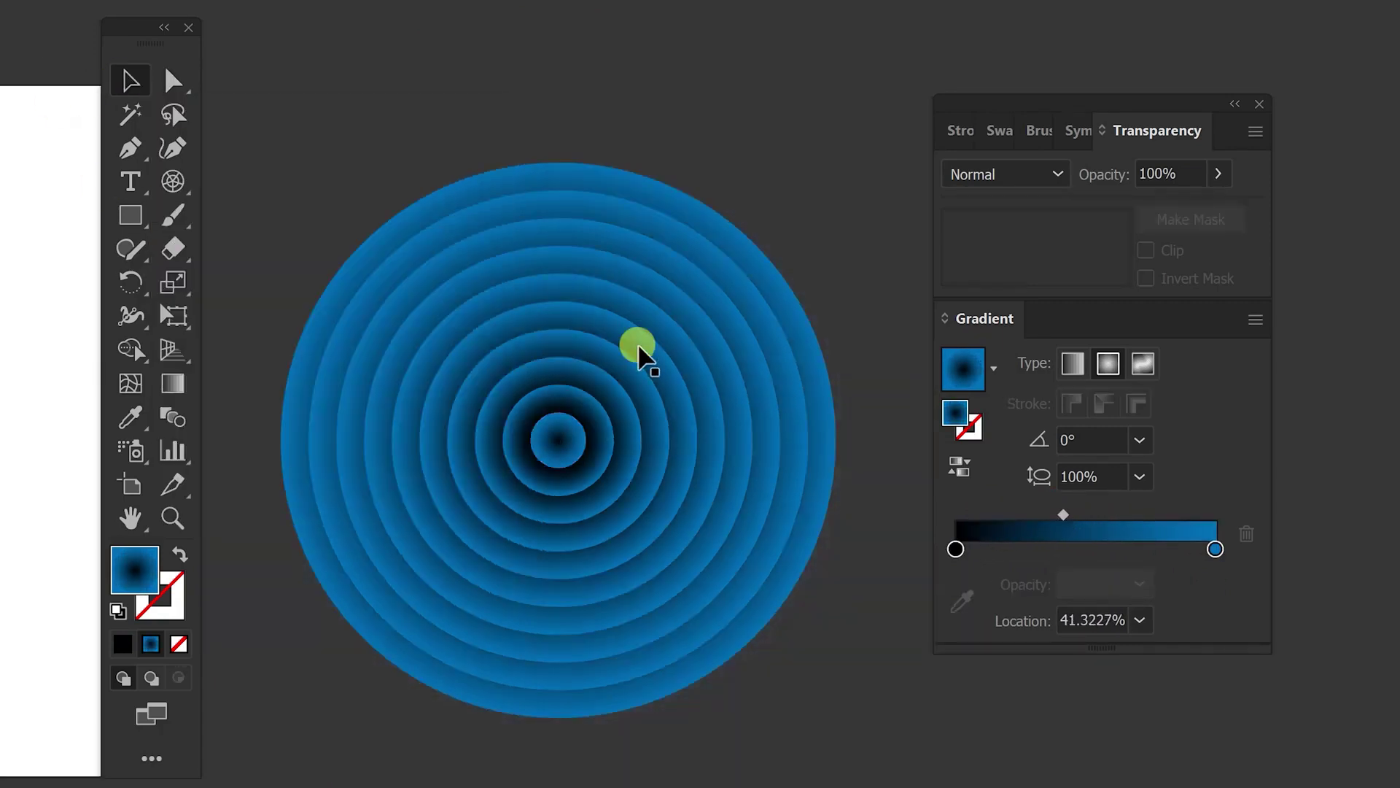
pyautogui.click(641, 353)
# Ungroup the polar grid rings into separate circles
pyautogui.rightClick(682, 274)
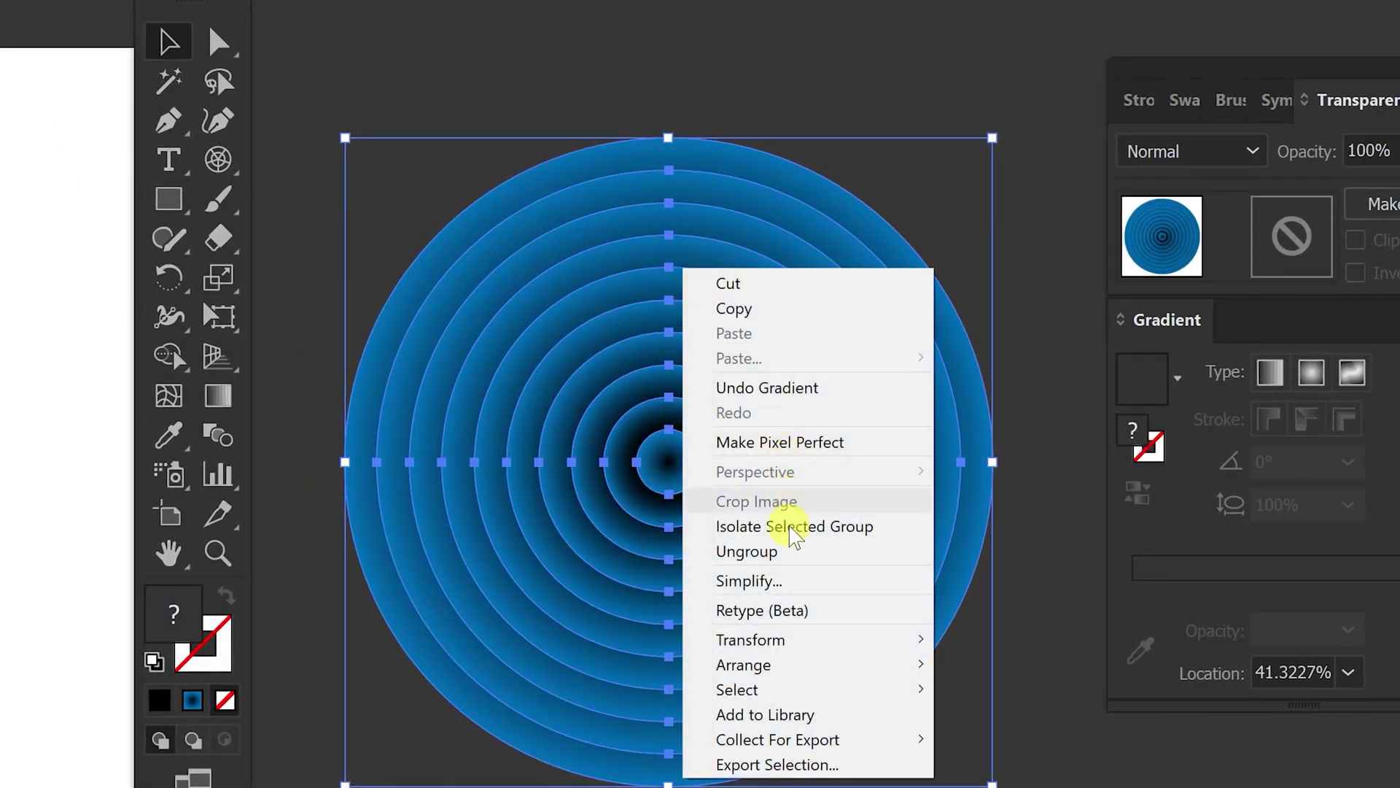
pyautogui.click(787, 553)
pyautogui.click(829, 164)
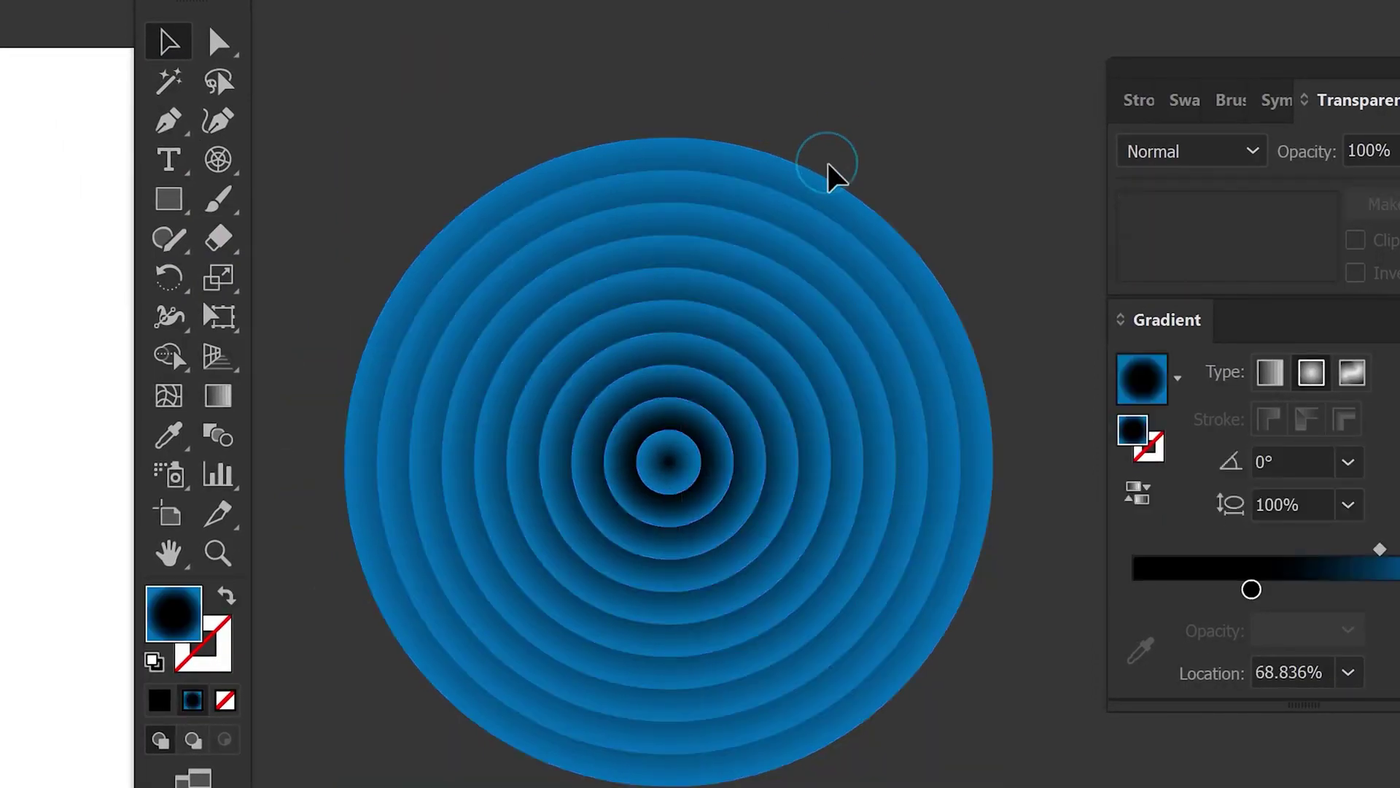
pyautogui.moveTo(811, 46); pyautogui.dragTo(646, 25)
# Move the outermost radial-gradient circle off the concentric rings
pyautogui.click(573, 135)
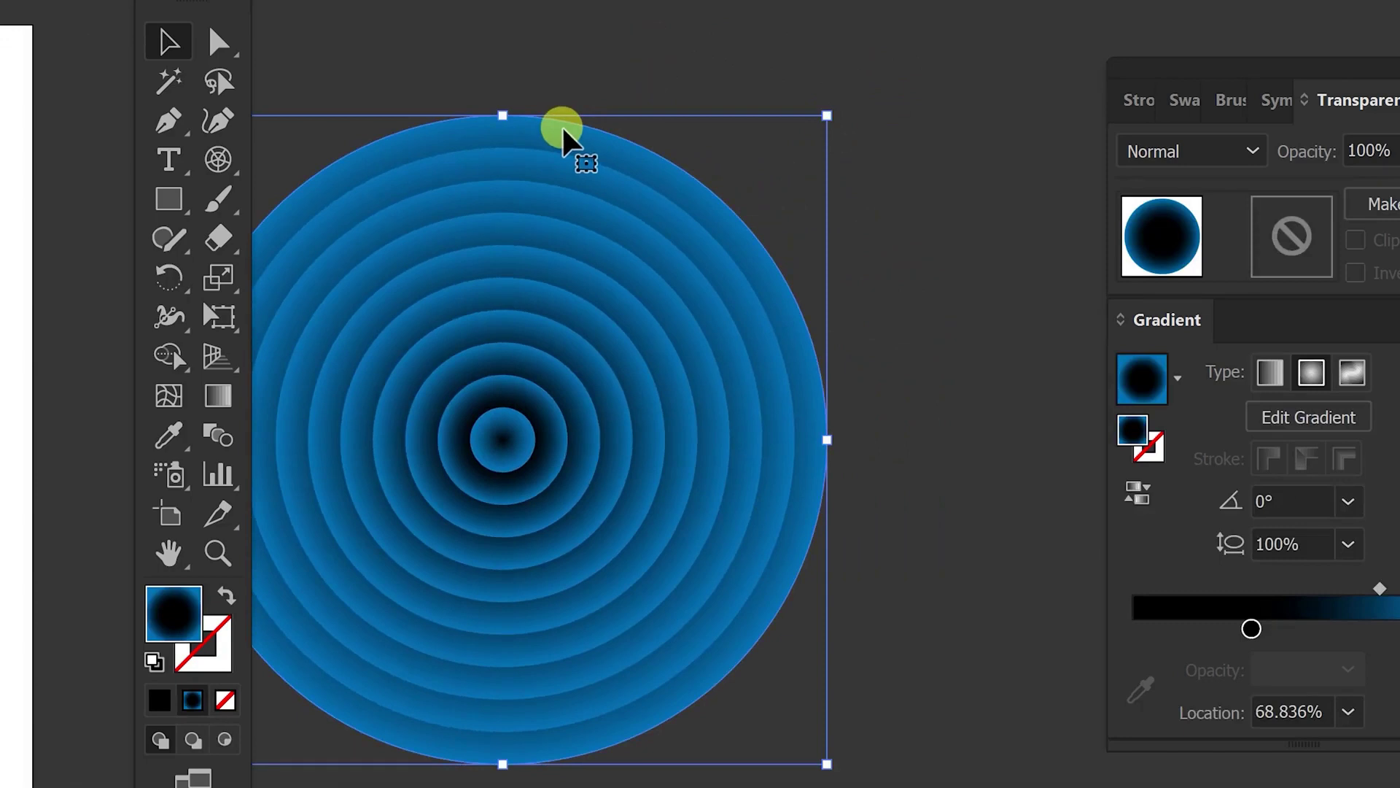
pyautogui.hotkey('ctrl', '-')
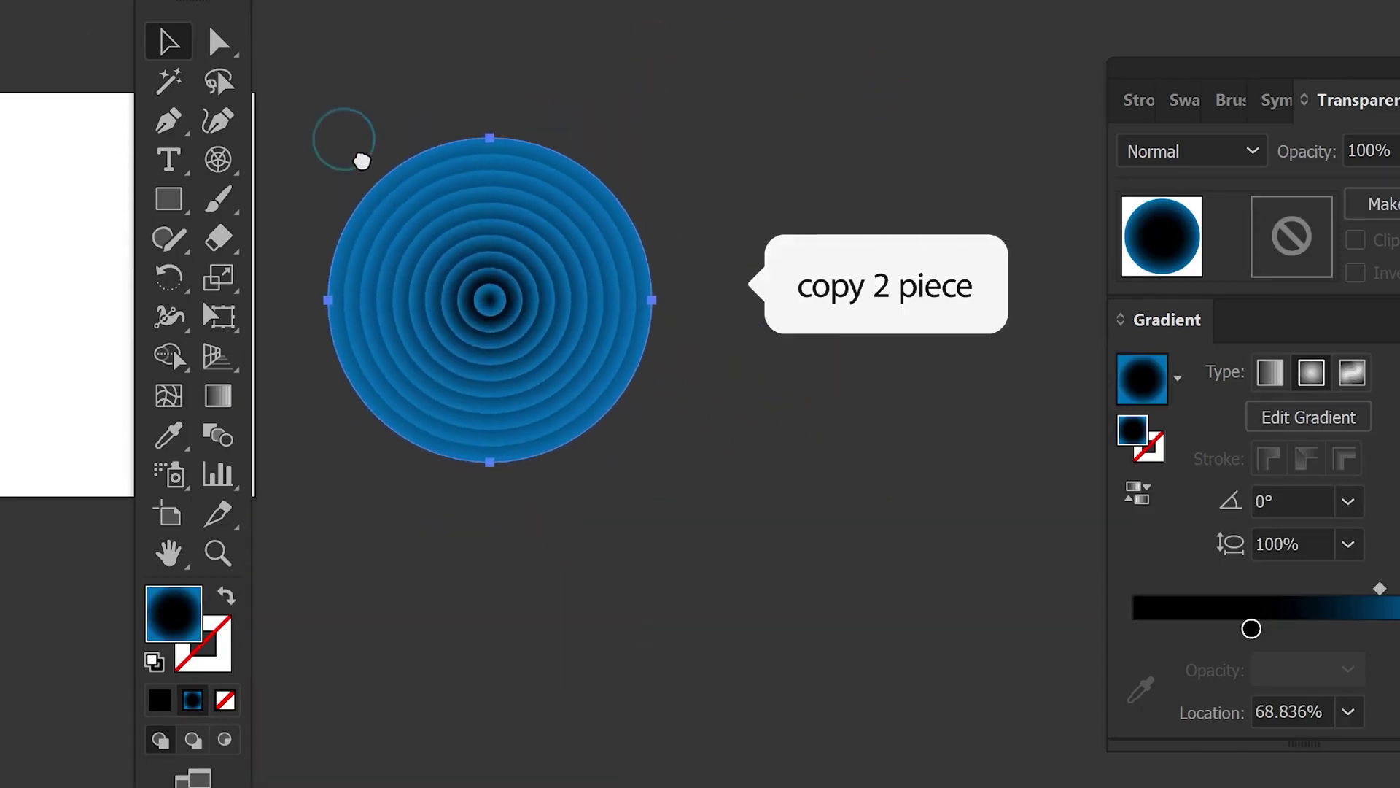
pyautogui.moveTo(362, 160)
pyautogui.mouseDown()
pyautogui.moveTo(301, 201)
pyautogui.moveTo(688, 208)
pyautogui.mouseUp()
pyautogui.moveTo(797, 178); pyautogui.dragTo(543, 196)
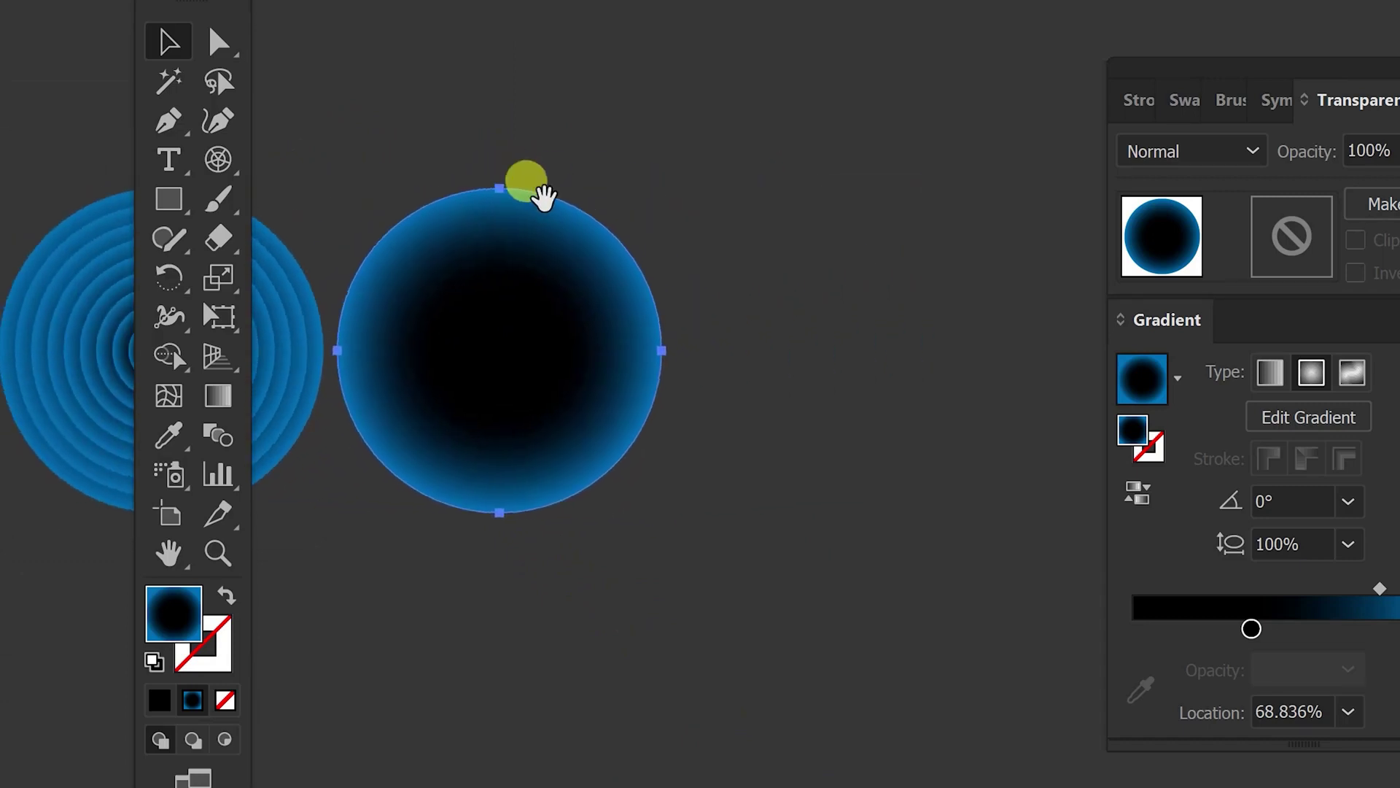
# Alt-drag a copy of the gradient circle beside it, then select the middle circle
pyautogui.moveTo(510, 357); pyautogui.dragTo(860, 359)
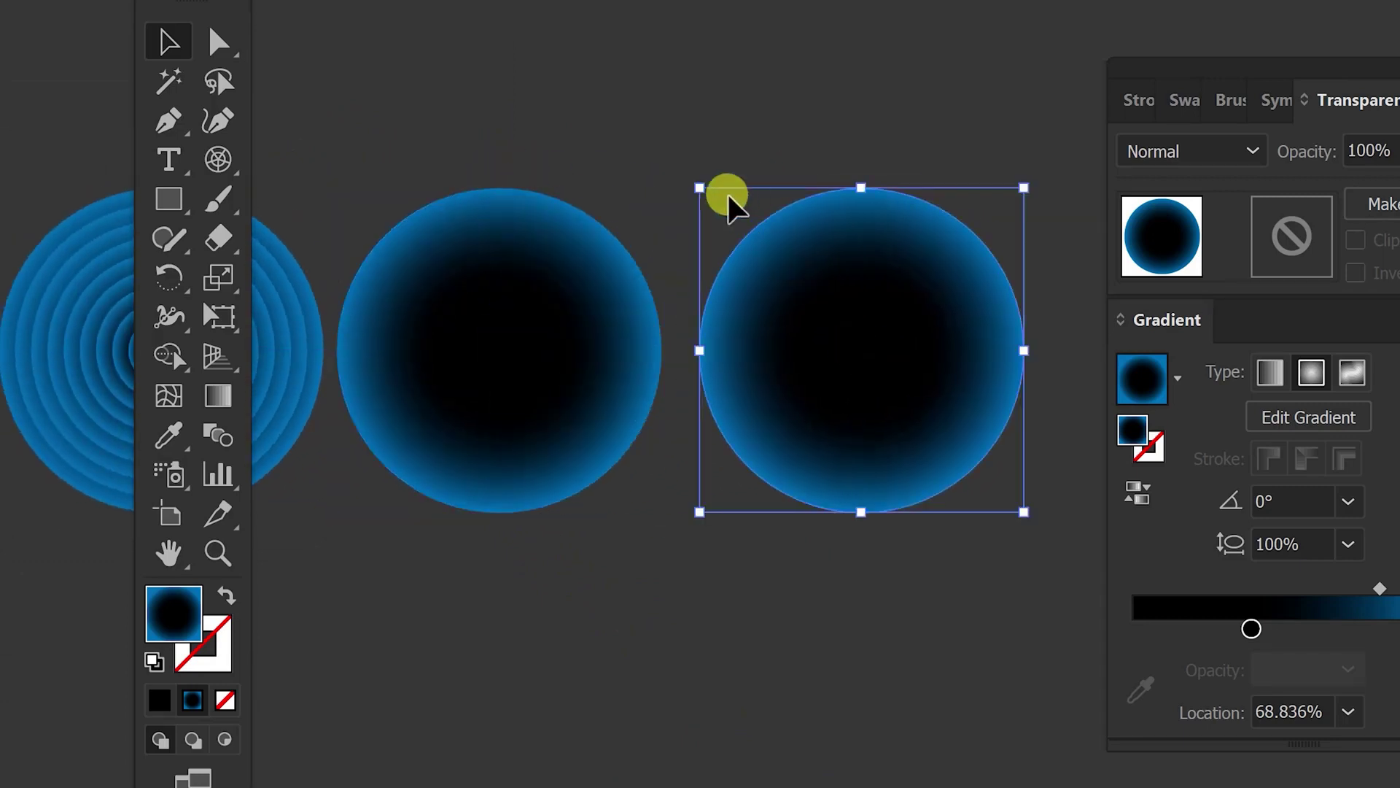
pyautogui.click(584, 165)
pyautogui.moveTo(588, 178); pyautogui.dragTo(729, 214)
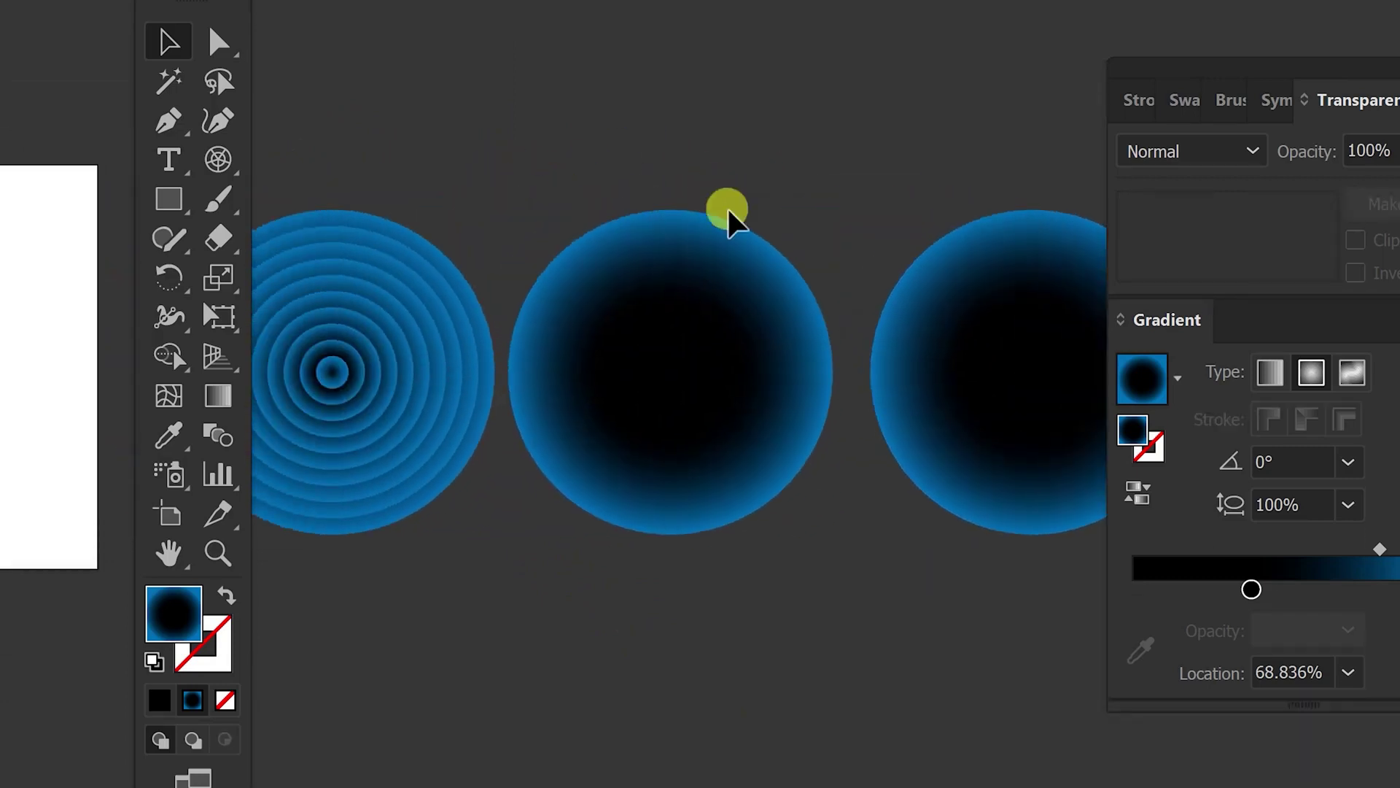
pyautogui.click(672, 357)
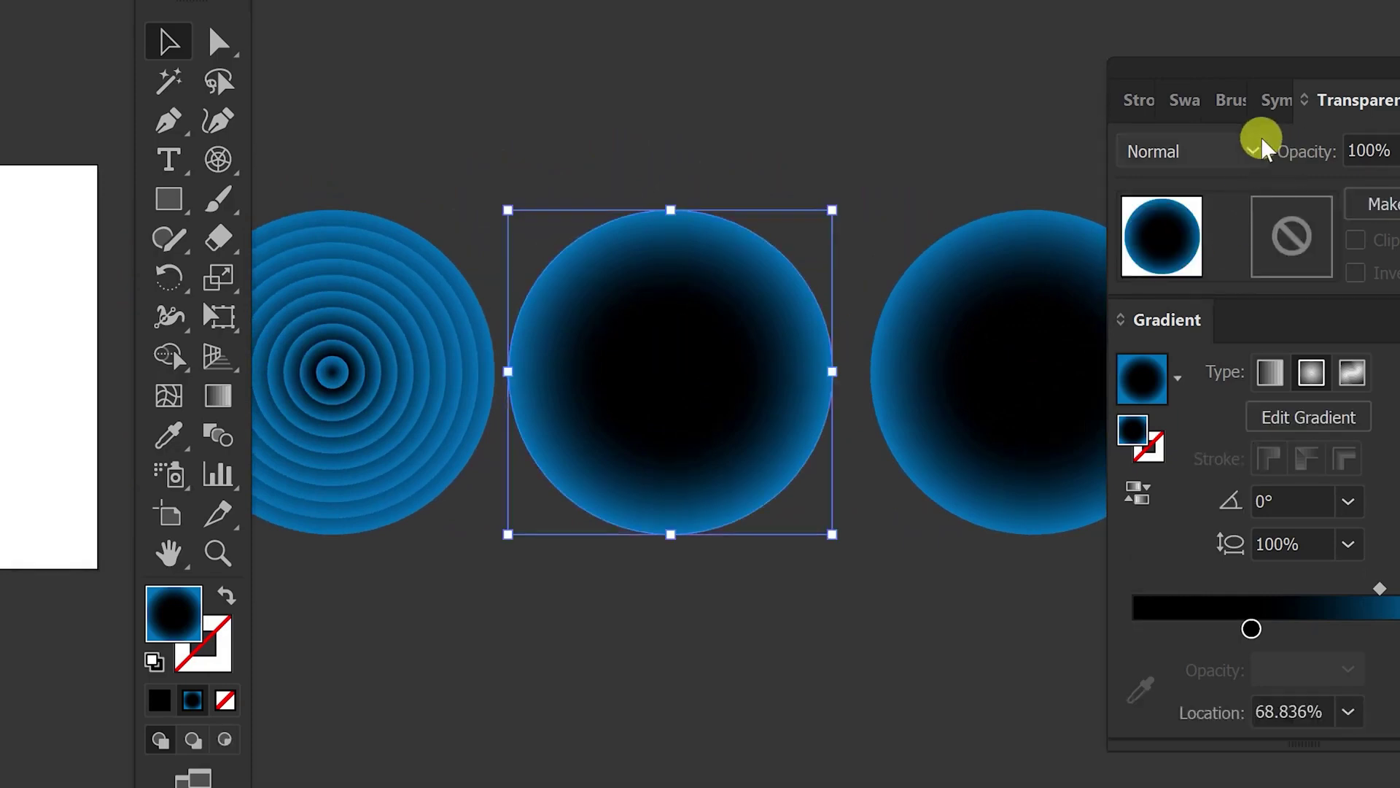
# Switch the middle circle to a linear gradient with the dark stop at the start
pyautogui.click(1182, 102)
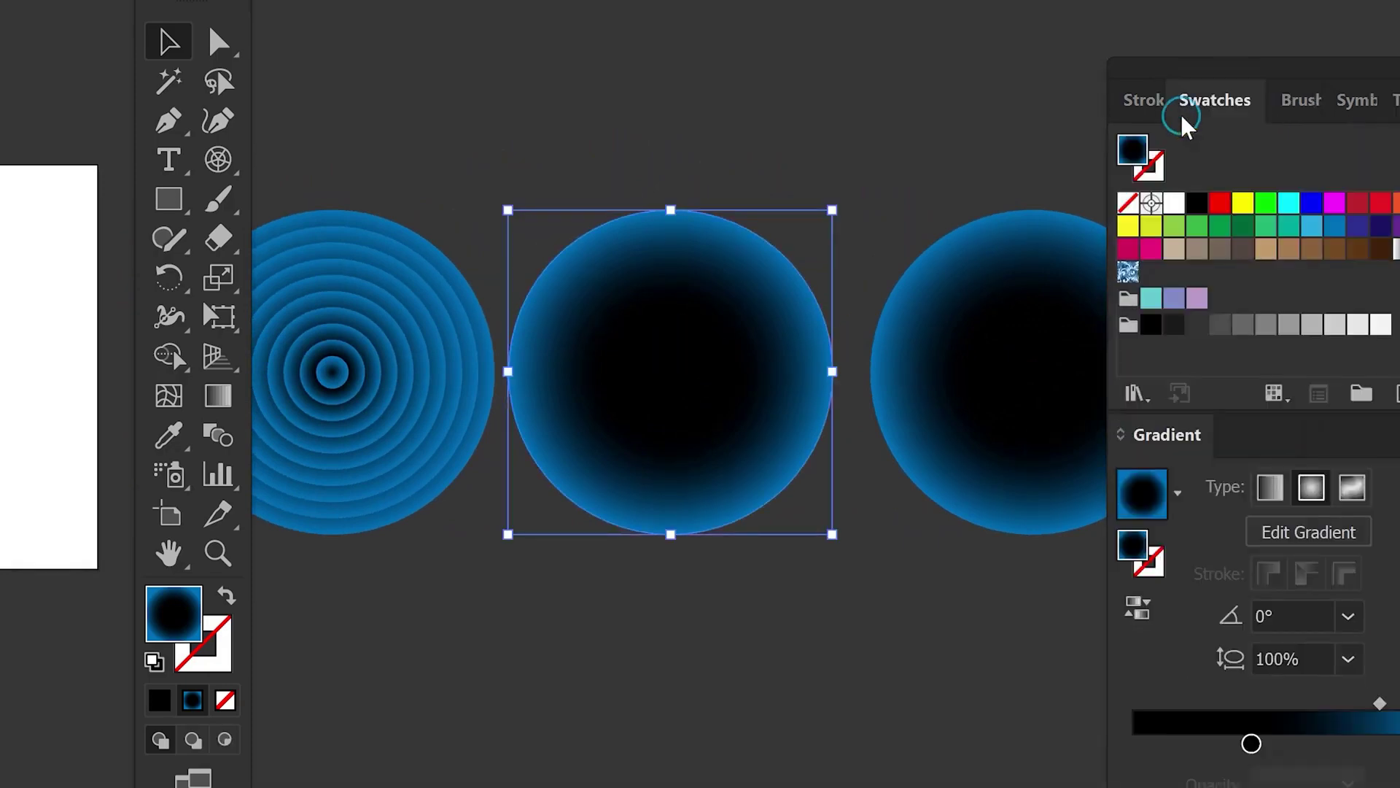
pyautogui.click(1270, 486)
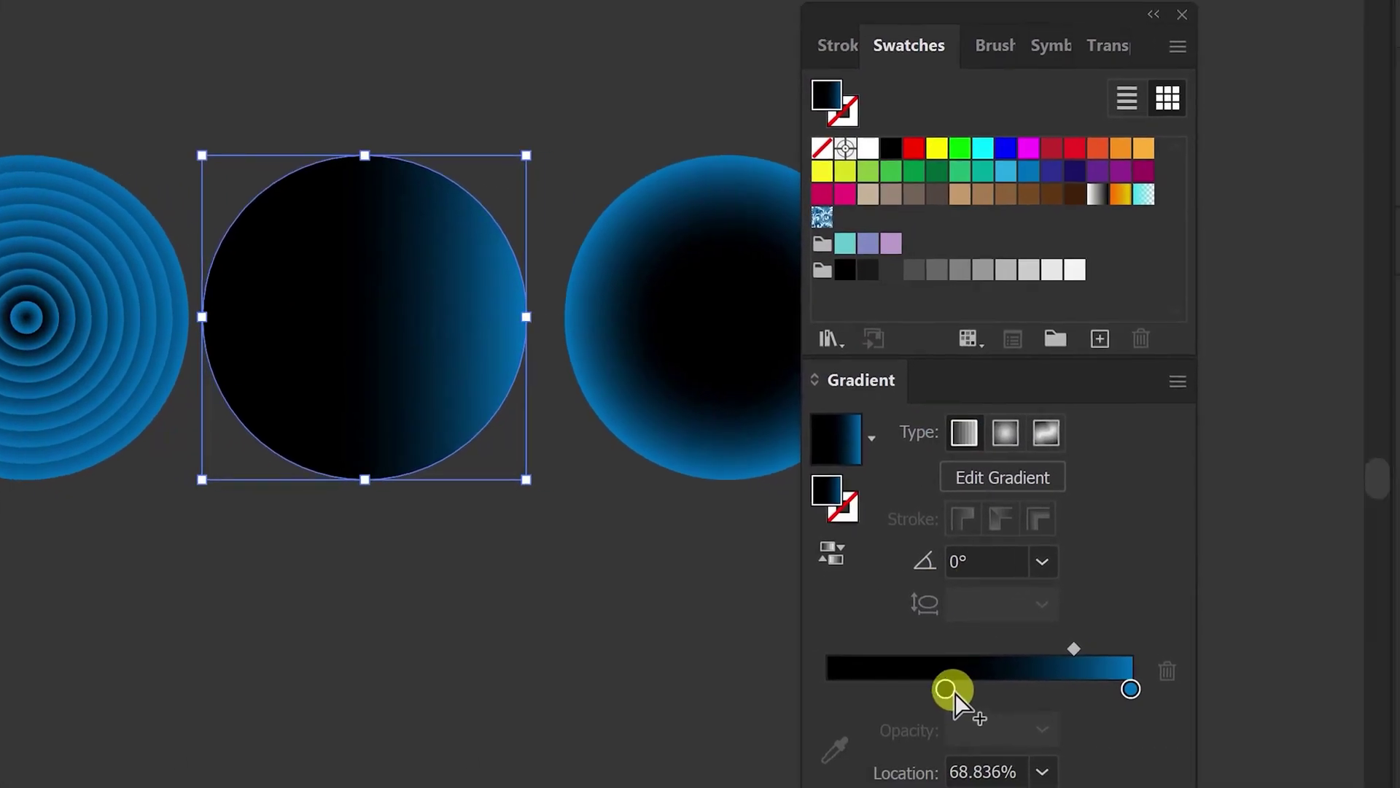
pyautogui.moveTo(1029, 705); pyautogui.dragTo(839, 695)
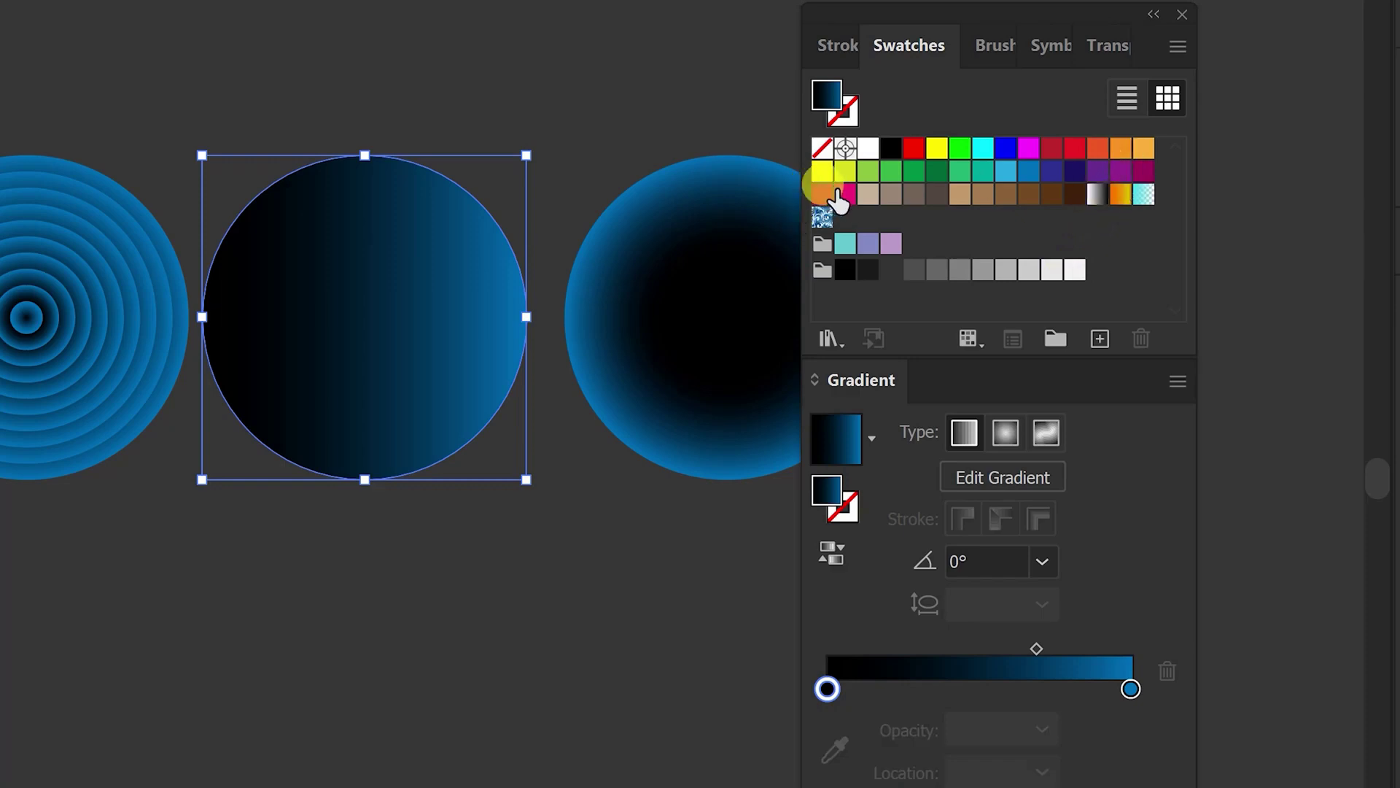
# Set the gradient stops to pink, blue at 50%, and cyan, and adjust both midpoints
pyautogui.moveTo(839, 198); pyautogui.dragTo(821, 686)
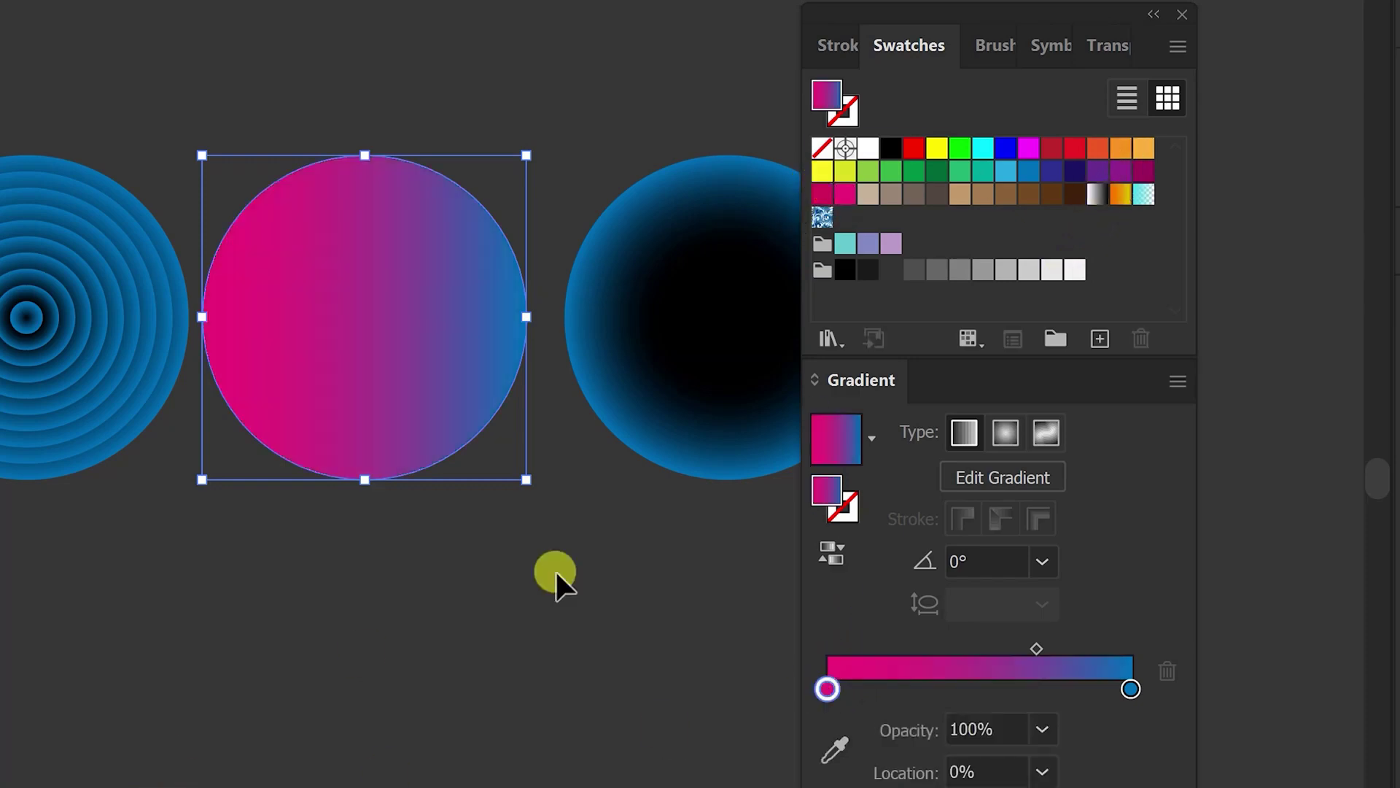
pyautogui.moveTo(1029, 171)
pyautogui.mouseDown()
pyautogui.moveTo(905, 681)
pyautogui.moveTo(976, 659)
pyautogui.moveTo(981, 687)
pyautogui.mouseUp()
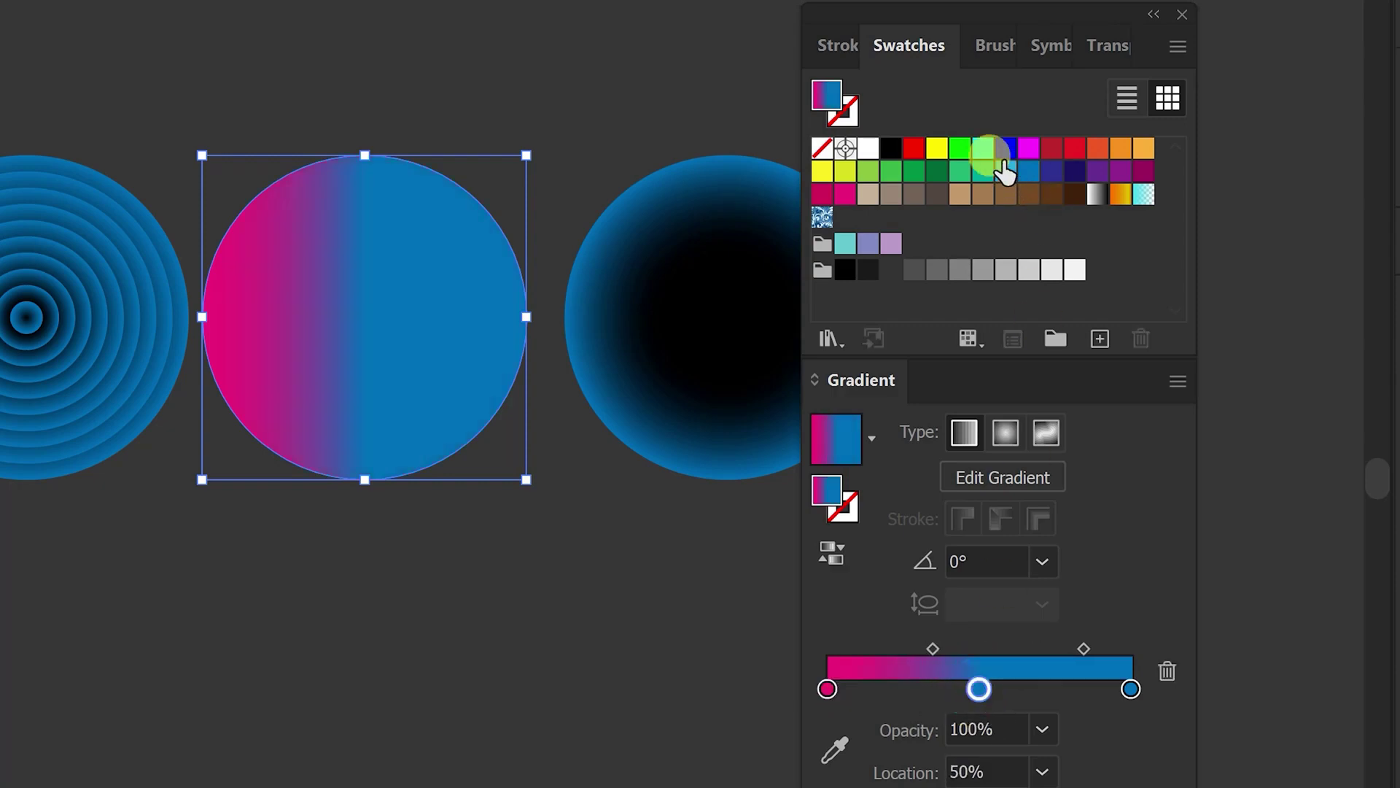
pyautogui.moveTo(983, 148); pyautogui.dragTo(1130, 688)
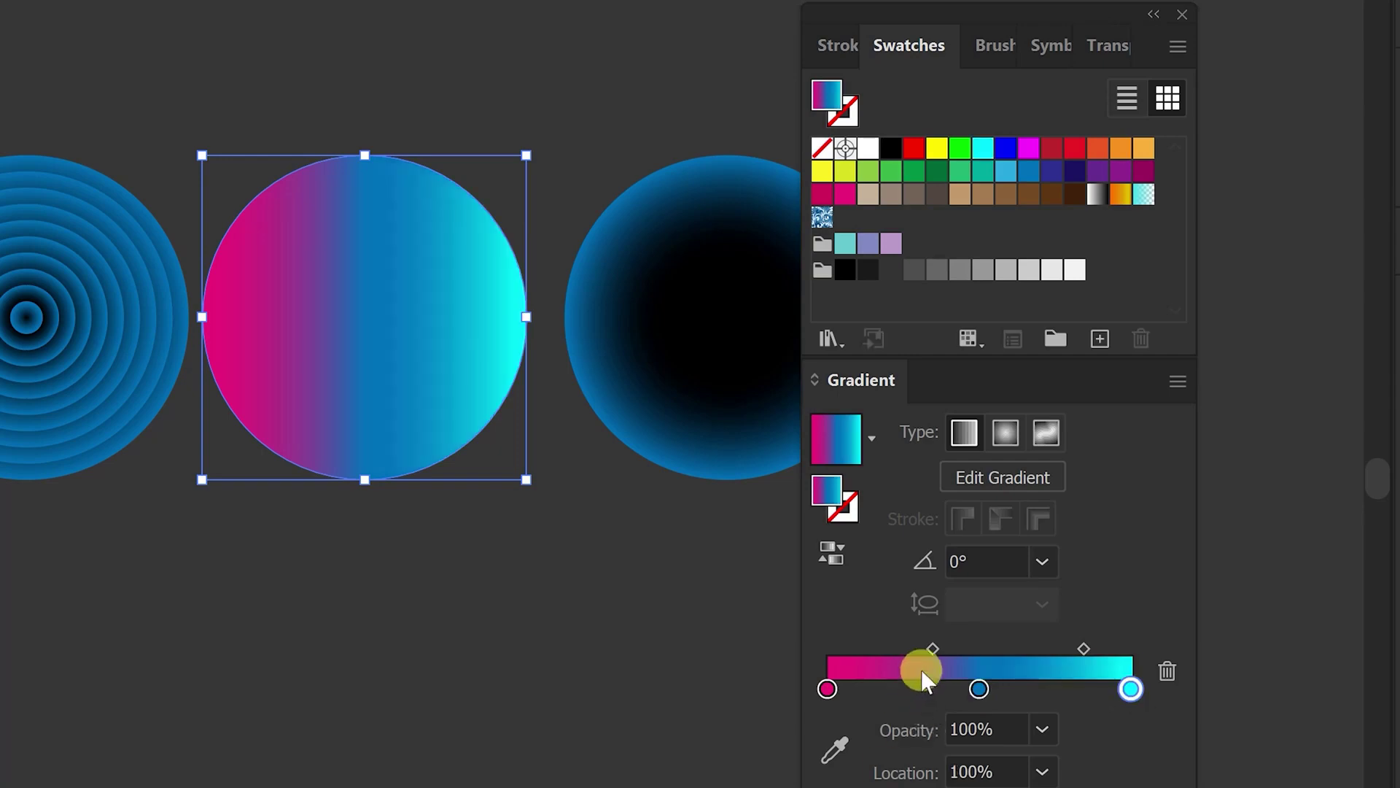
pyautogui.moveTo(932, 649); pyautogui.dragTo(906, 649)
pyautogui.moveTo(1065, 646); pyautogui.dragTo(1039, 650)
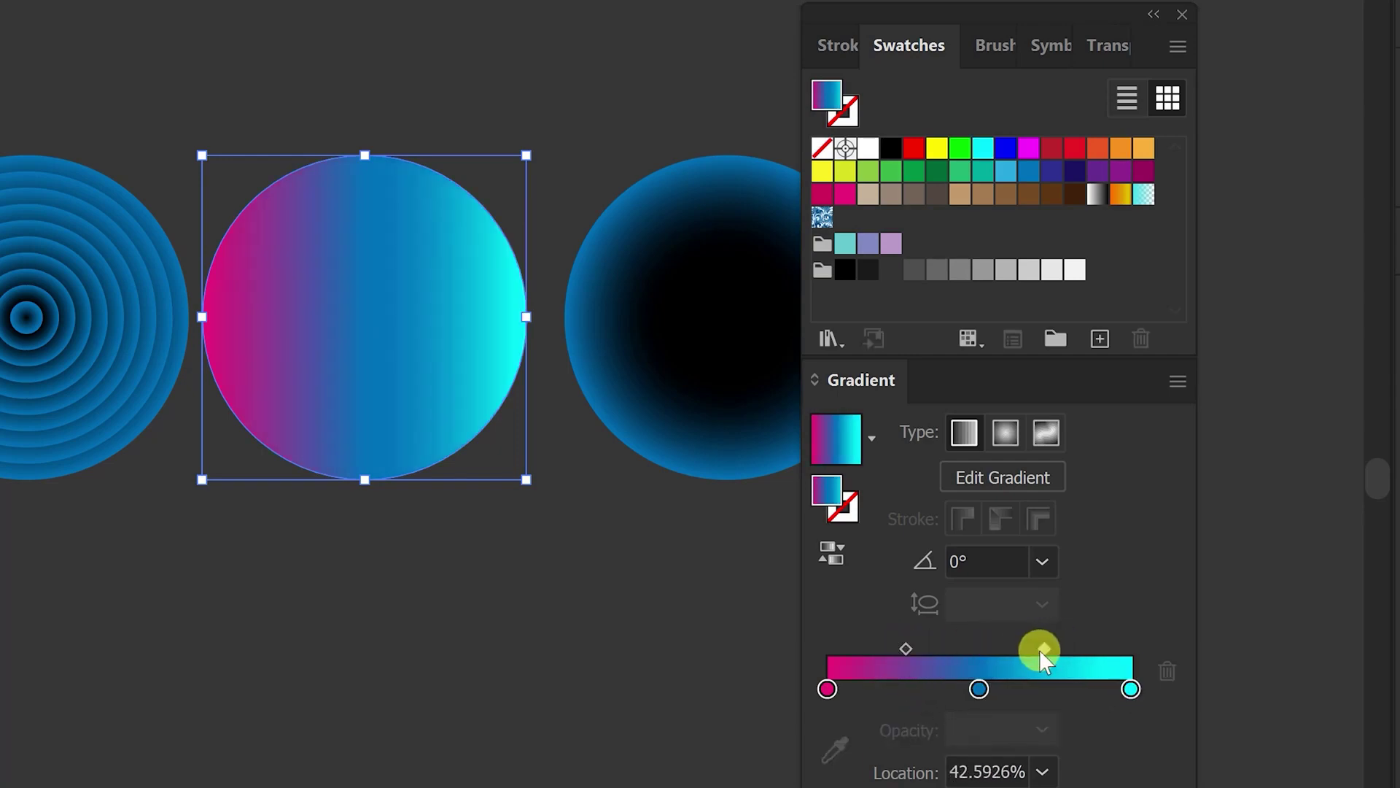
# Give the right circle's radial gradient an orange centre stop and a white stop
pyautogui.click(666, 328)
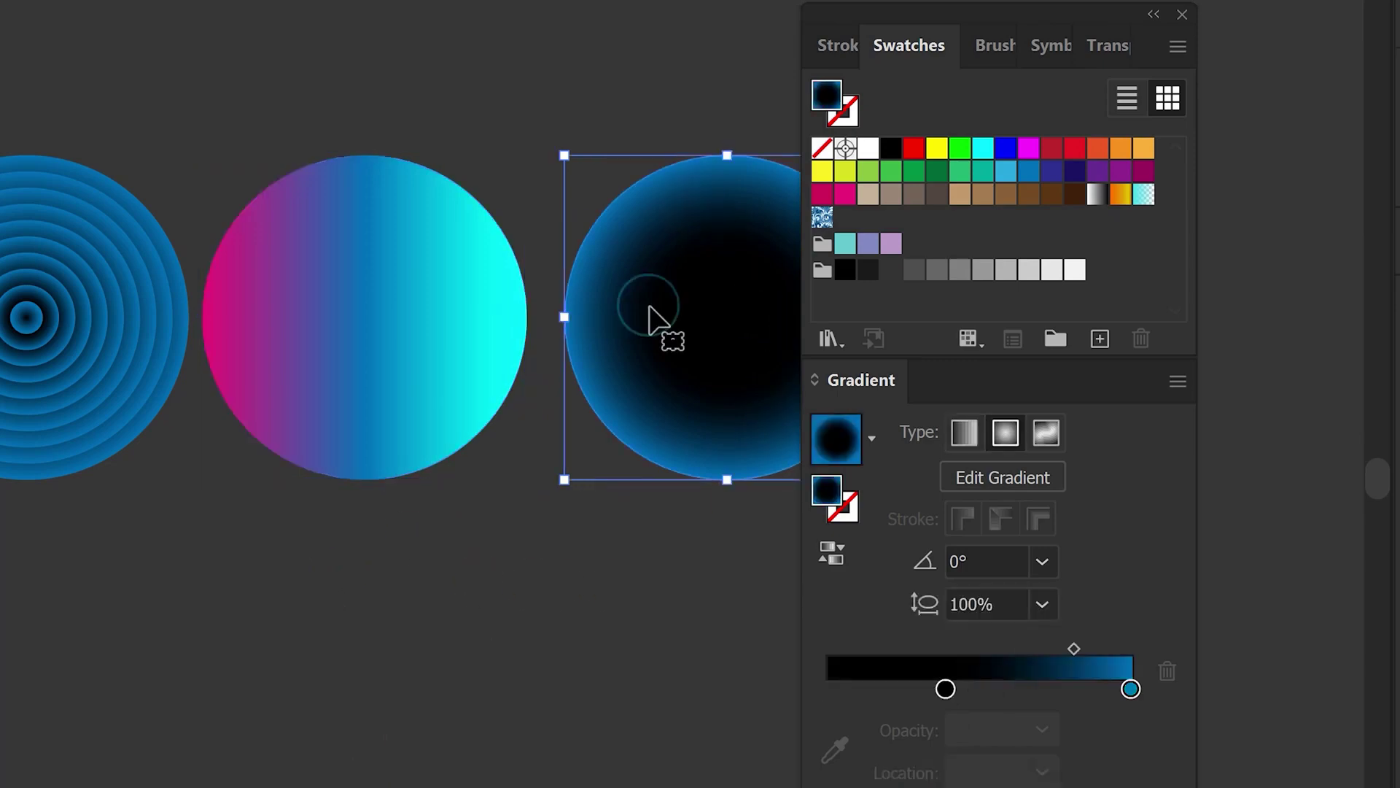
pyautogui.moveTo(666, 328); pyautogui.dragTo(406, 344)
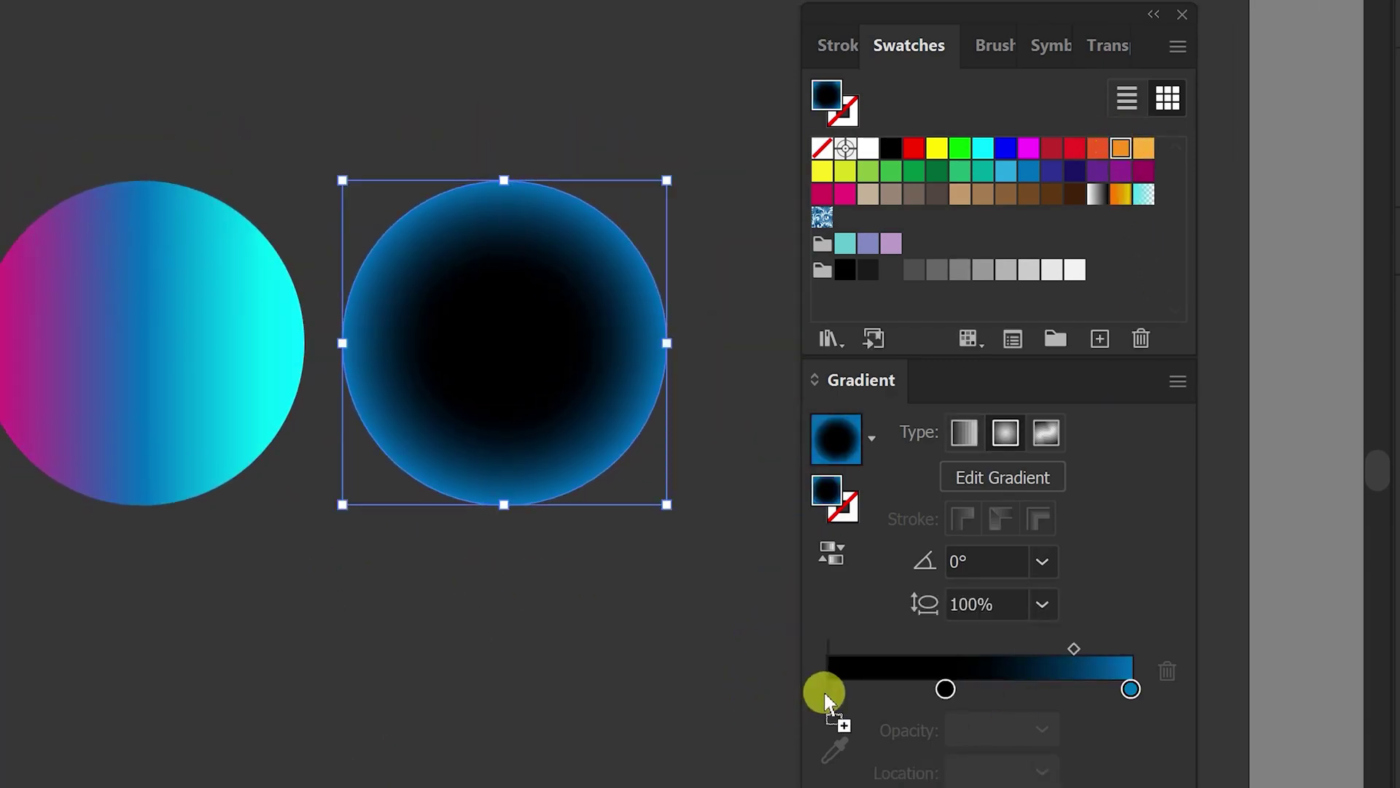
pyautogui.moveTo(1127, 153); pyautogui.dragTo(827, 689)
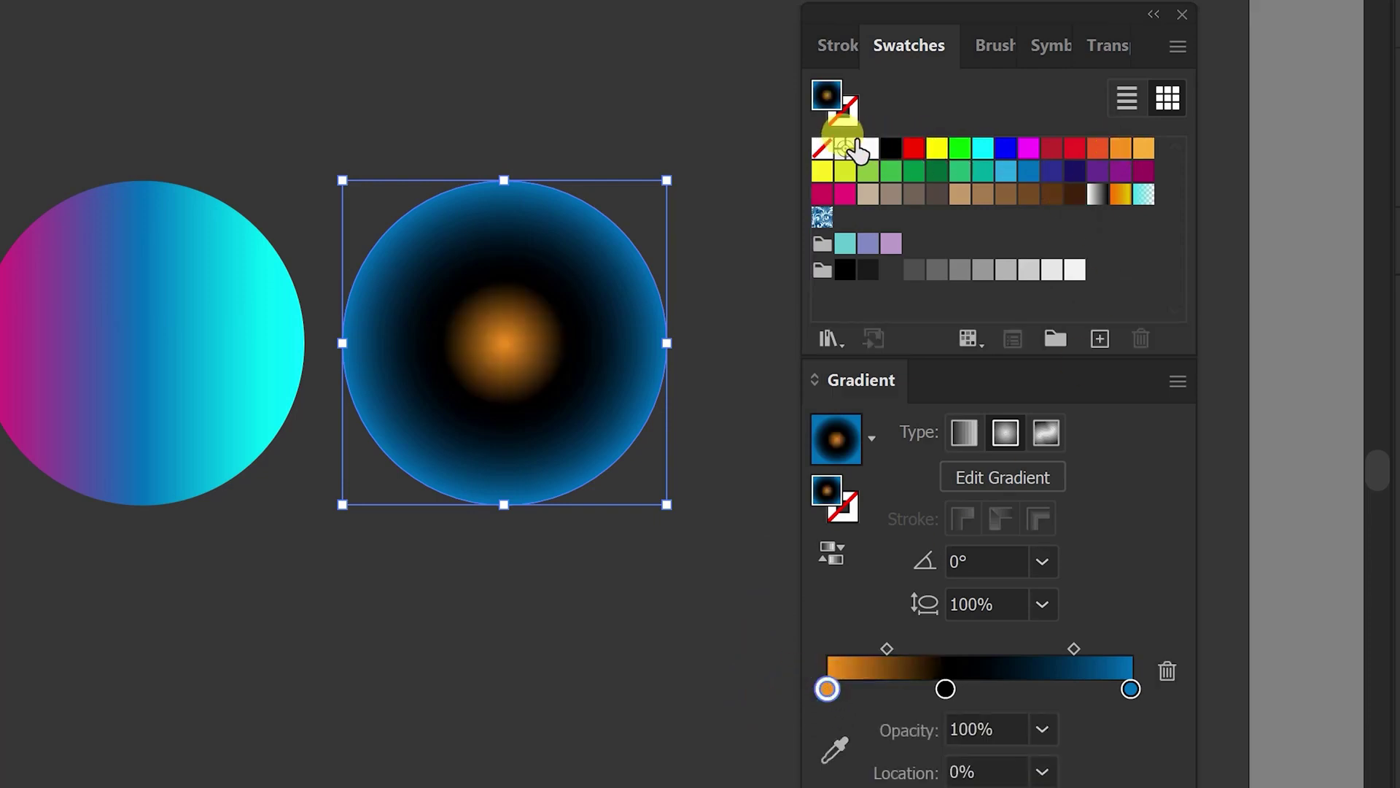
pyautogui.moveTo(867, 151)
pyautogui.mouseDown()
pyautogui.moveTo(960, 686)
pyautogui.moveTo(944, 695)
pyautogui.moveTo(974, 689)
pyautogui.mouseUp()
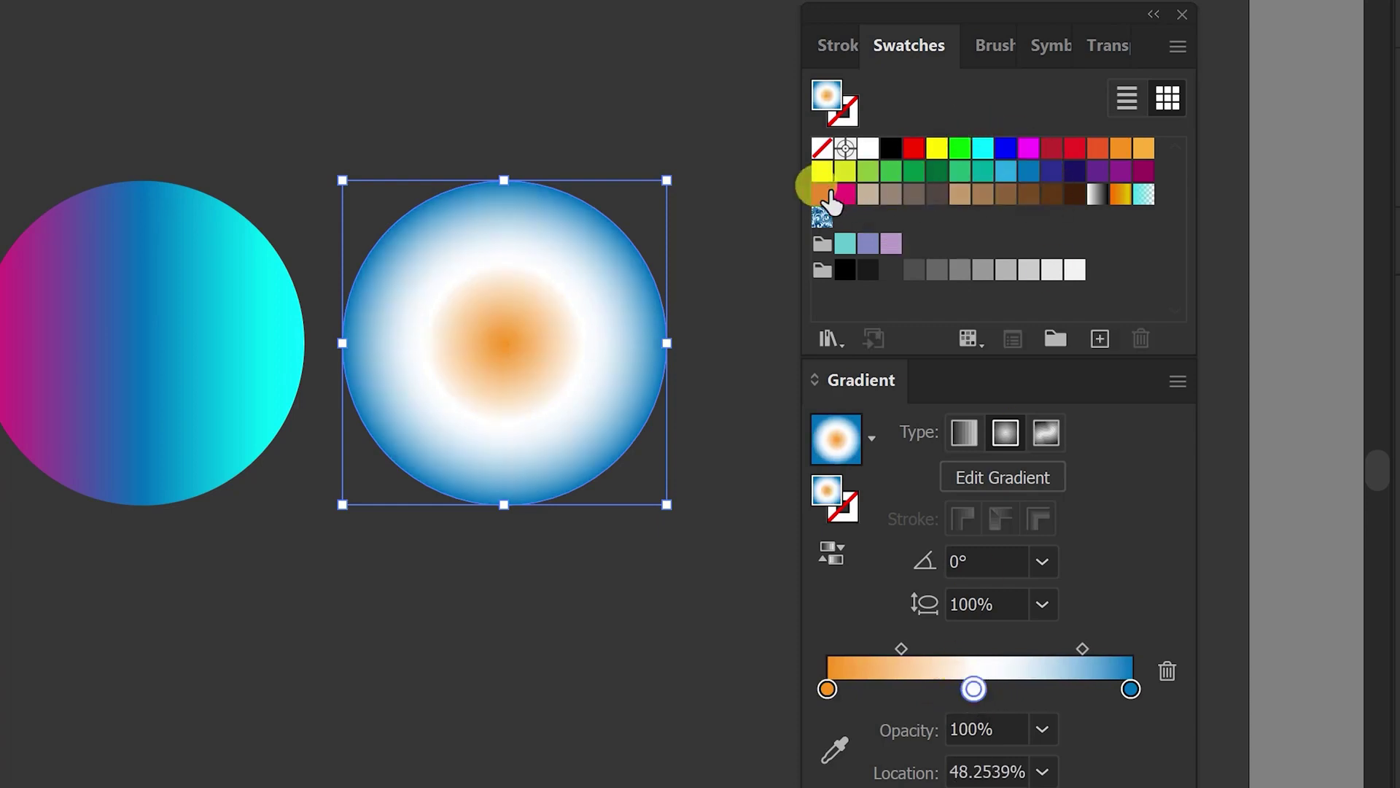
# Make the outer stop purple instead of pink, with white at about 50% and midpoints tuned
pyautogui.moveTo(844, 199); pyautogui.dragTo(1130, 685)
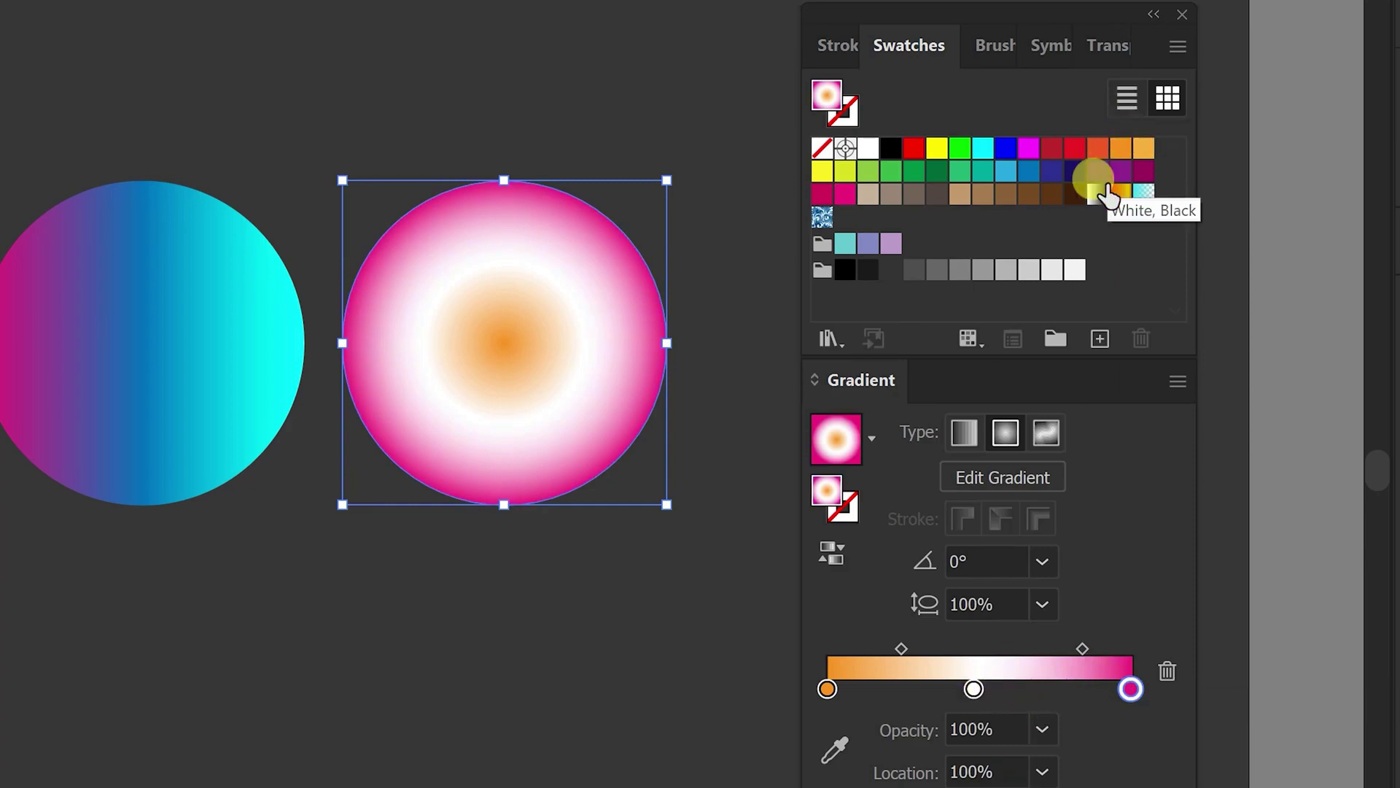
pyautogui.hotkey('ctrl', 'z')
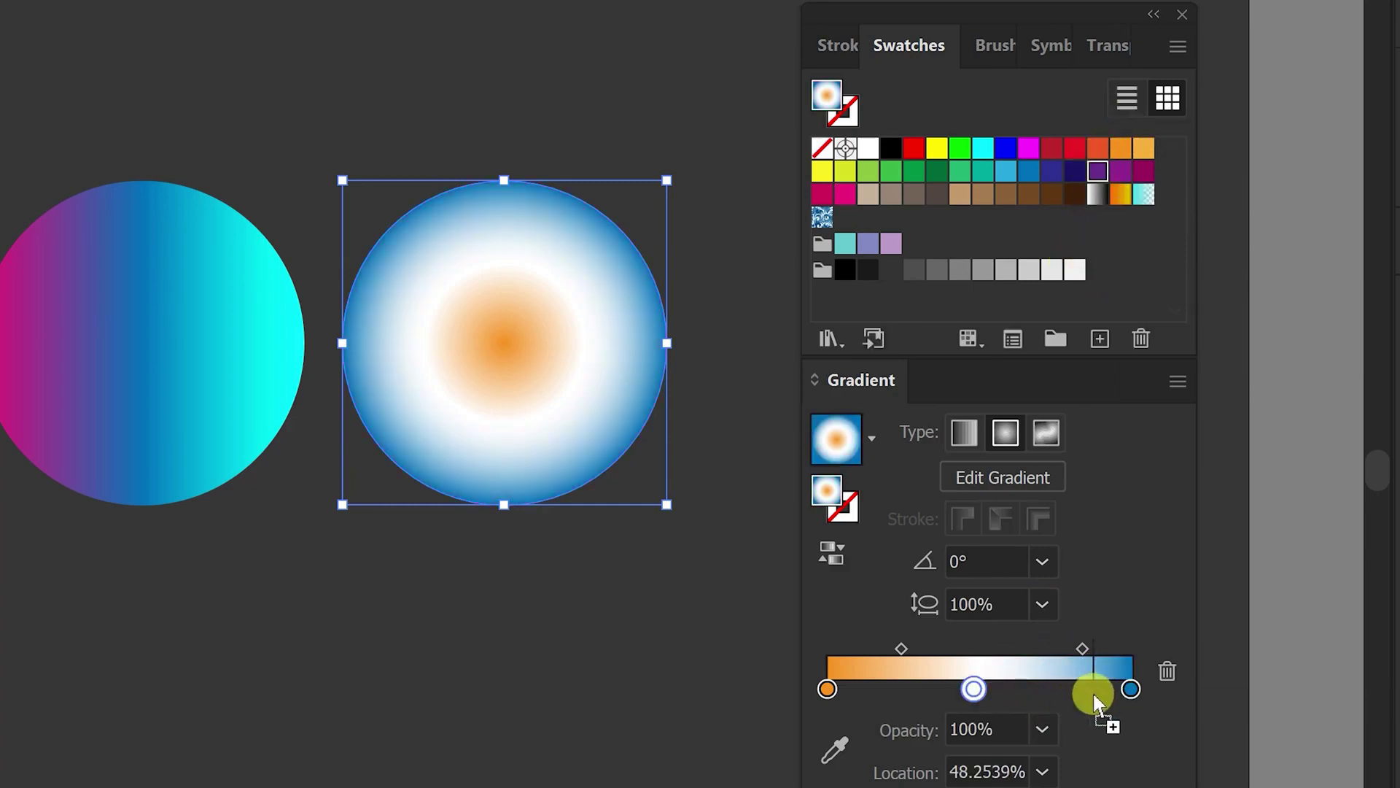
pyautogui.moveTo(1101, 175); pyautogui.dragTo(1130, 688)
pyautogui.moveTo(1082, 649); pyautogui.dragTo(1039, 648)
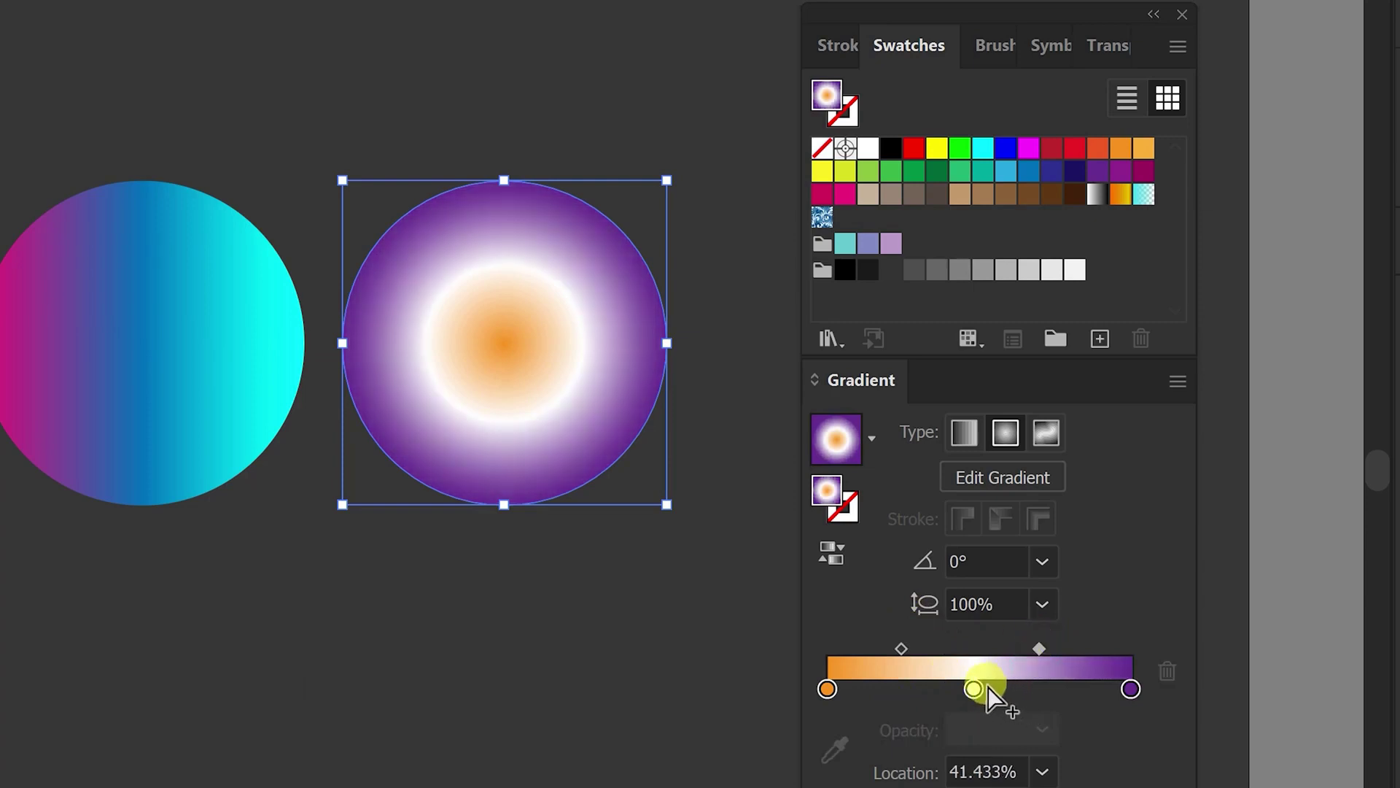
pyautogui.moveTo(973, 689); pyautogui.dragTo(980, 689)
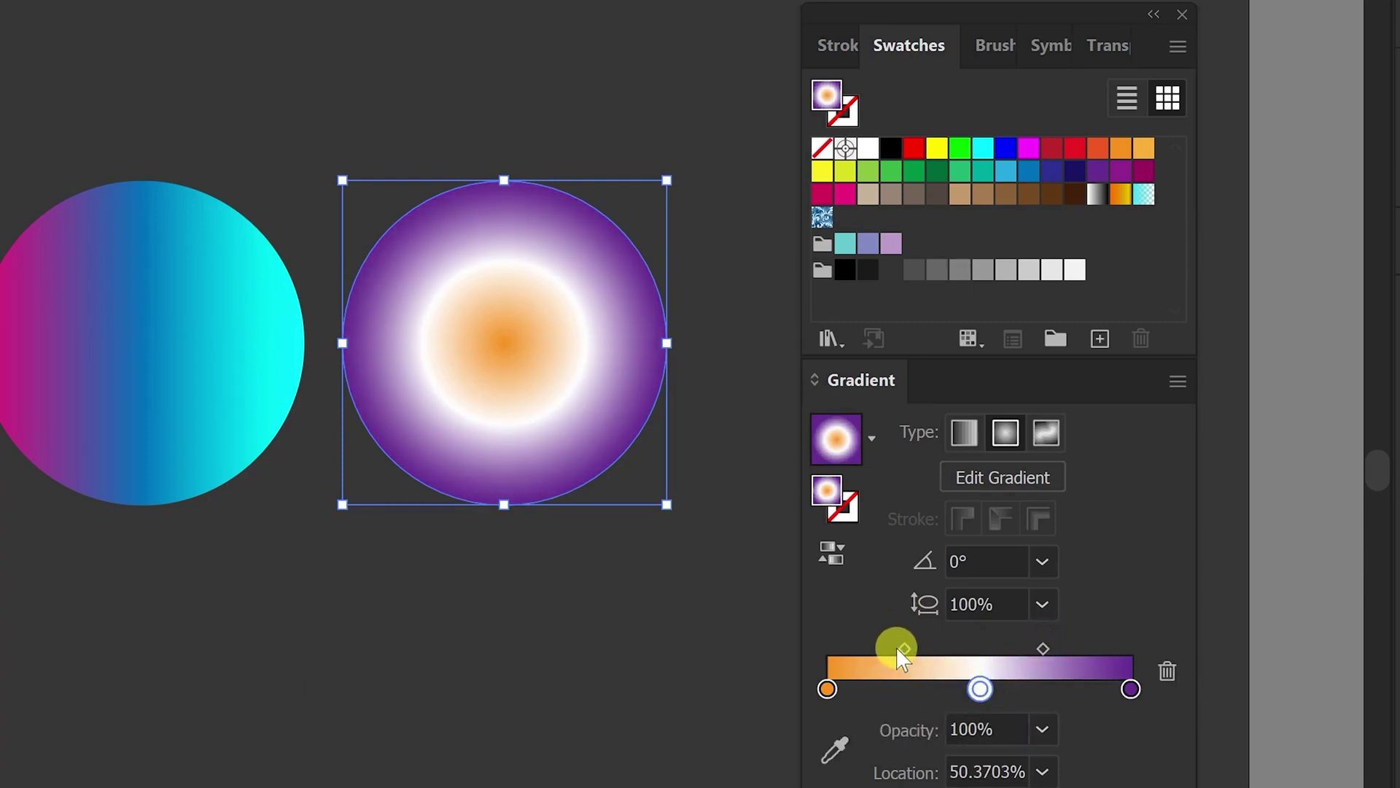
pyautogui.moveTo(904, 648); pyautogui.dragTo(920, 649)
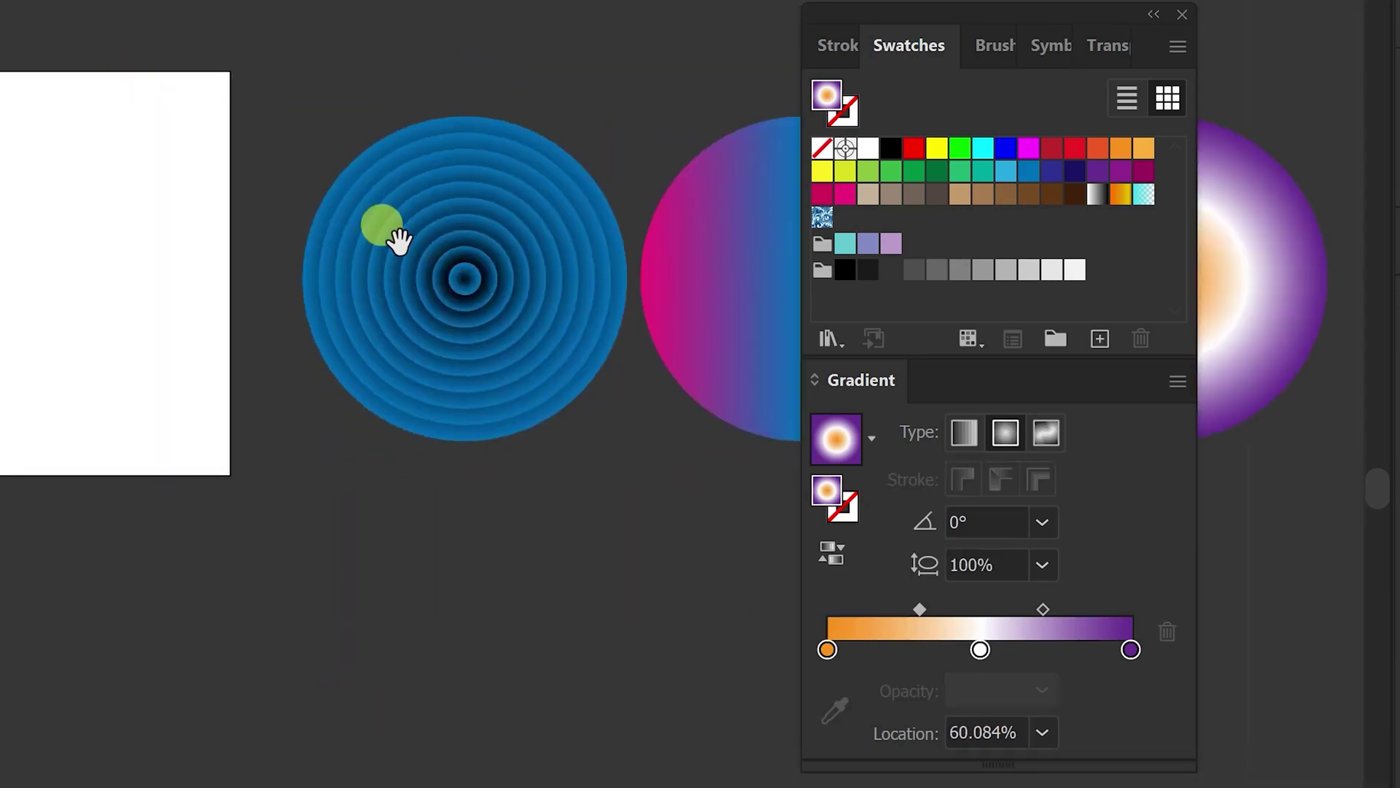
pyautogui.moveTo(397, 241); pyautogui.dragTo(304, 289)
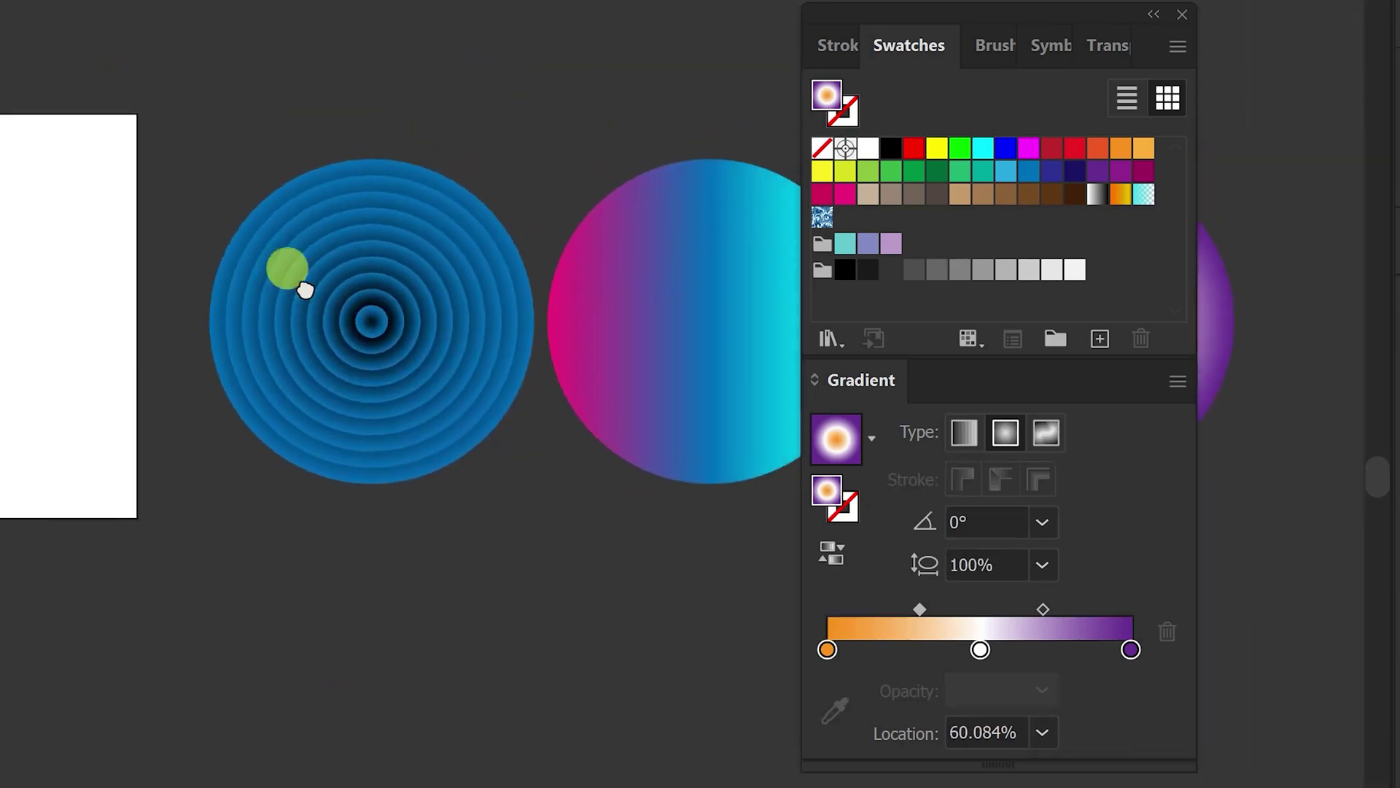
# Move the magenta-cyan gradient circle onto the concentric rings
pyautogui.scroll(2, 326, 357)
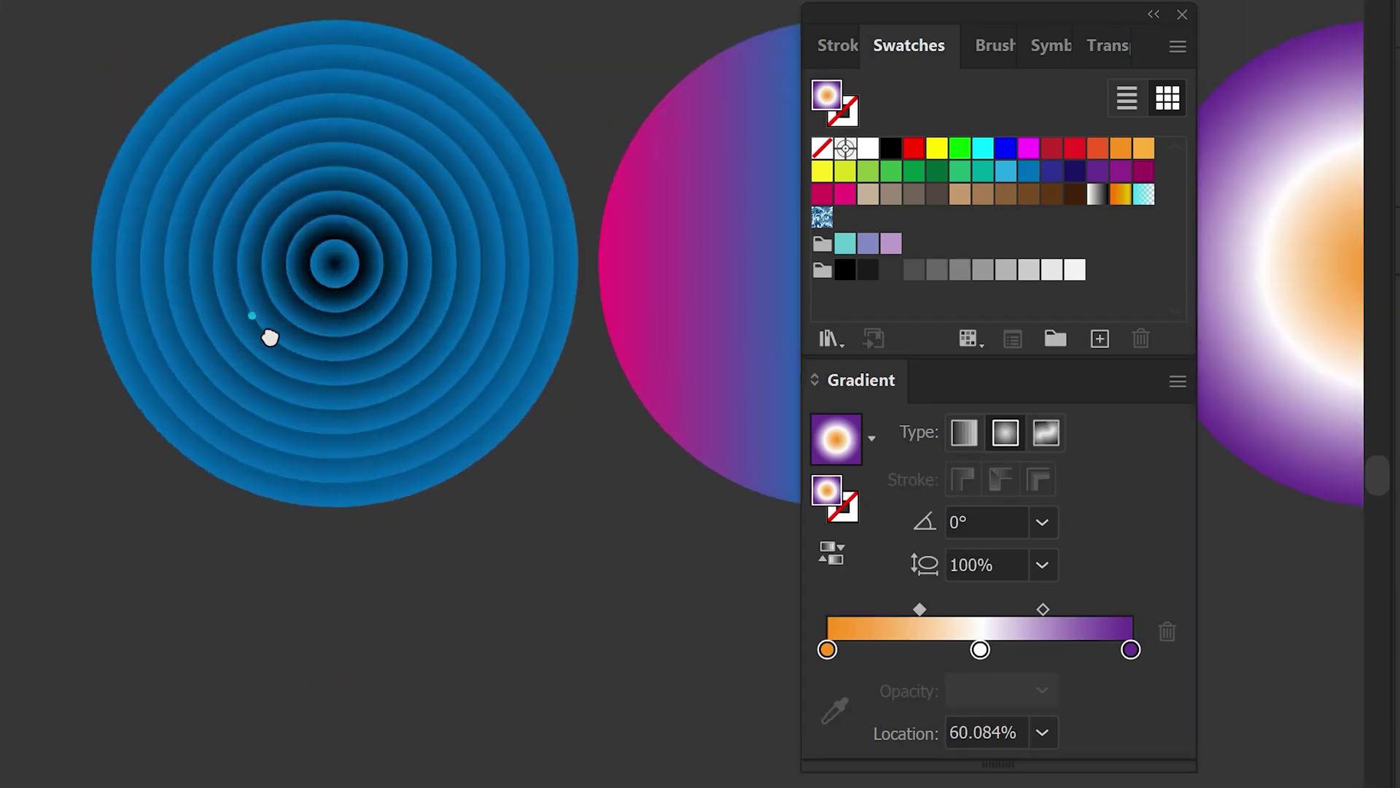
pyautogui.hscroll(3, 269, 335)
pyautogui.click(594, 217)
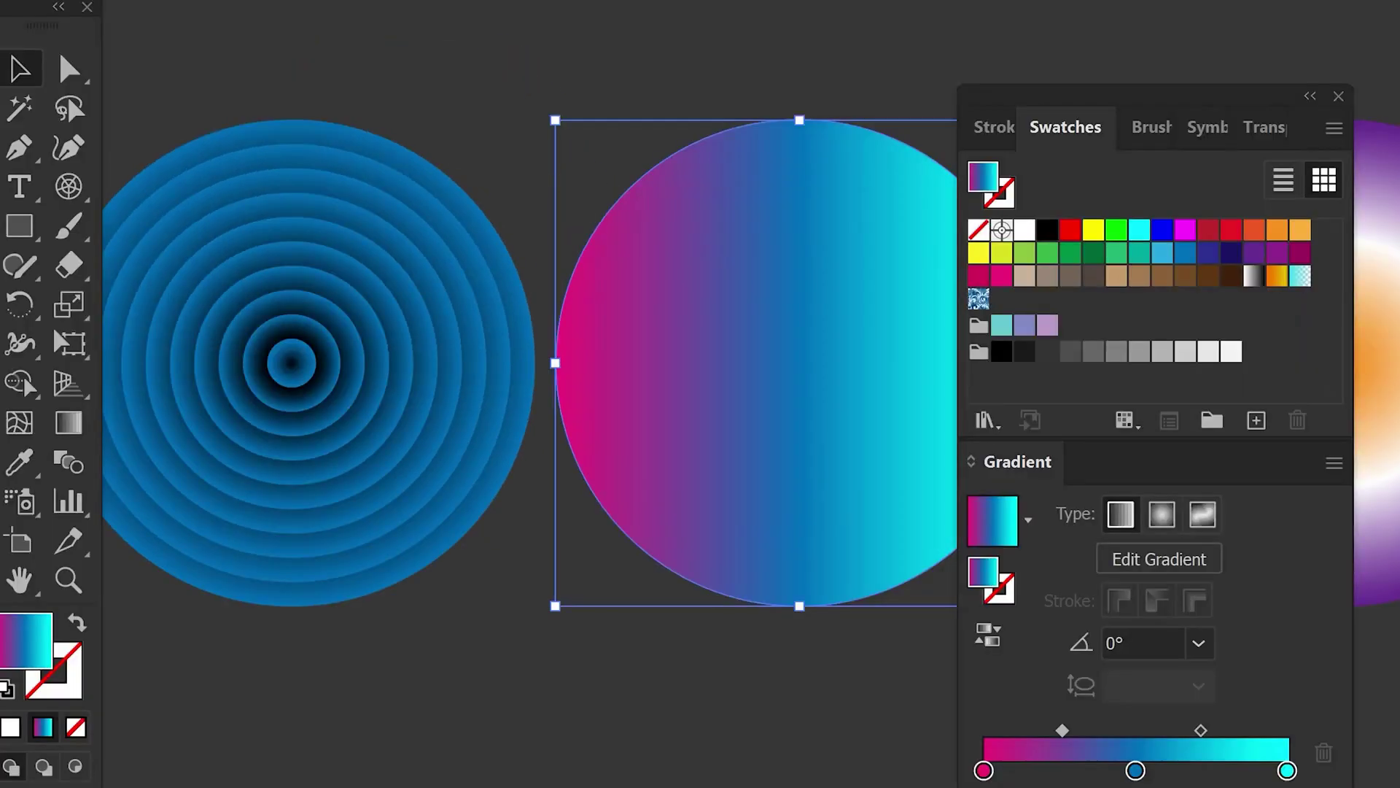
pyautogui.hotkey('alt', 'v')
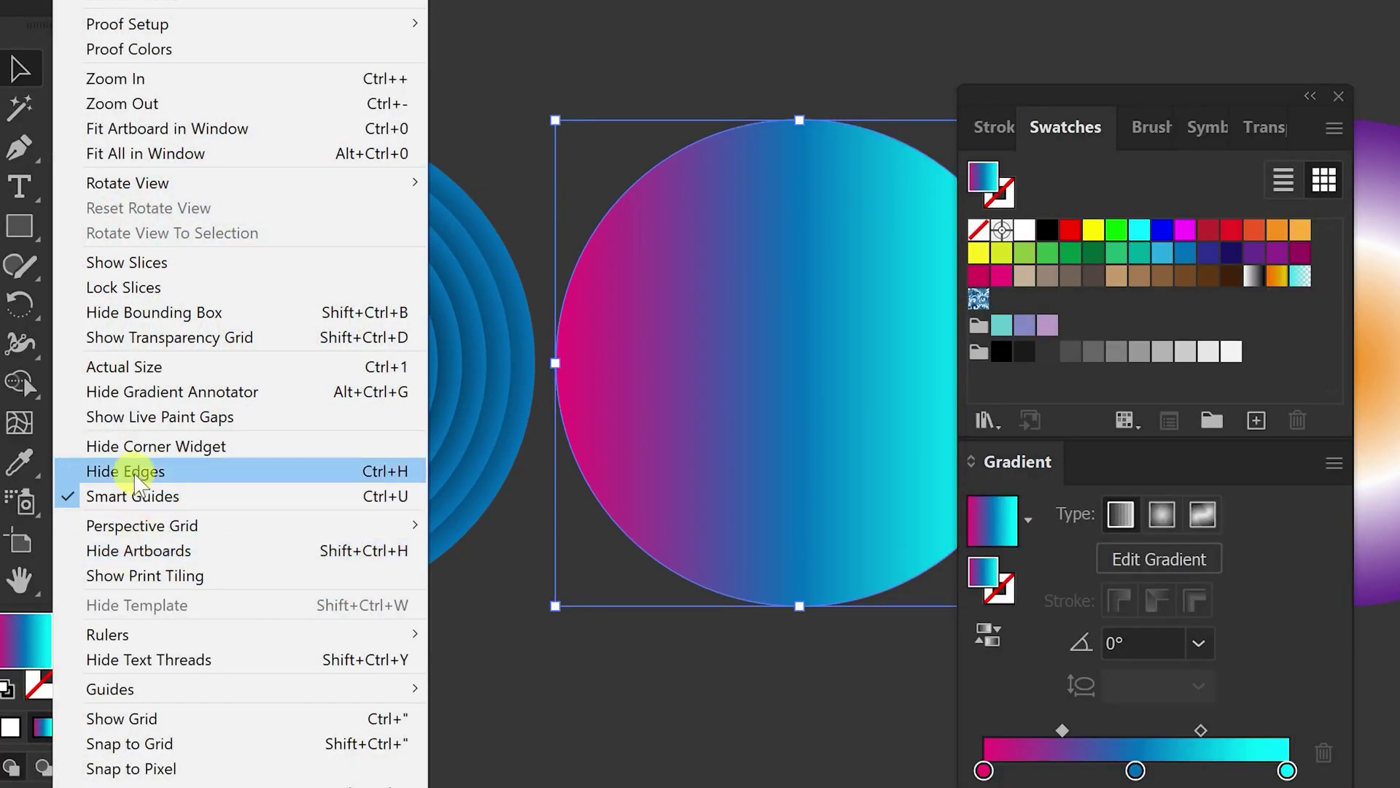
pyautogui.click(734, 43)
pyautogui.moveTo(704, 266); pyautogui.dragTo(400, 241)
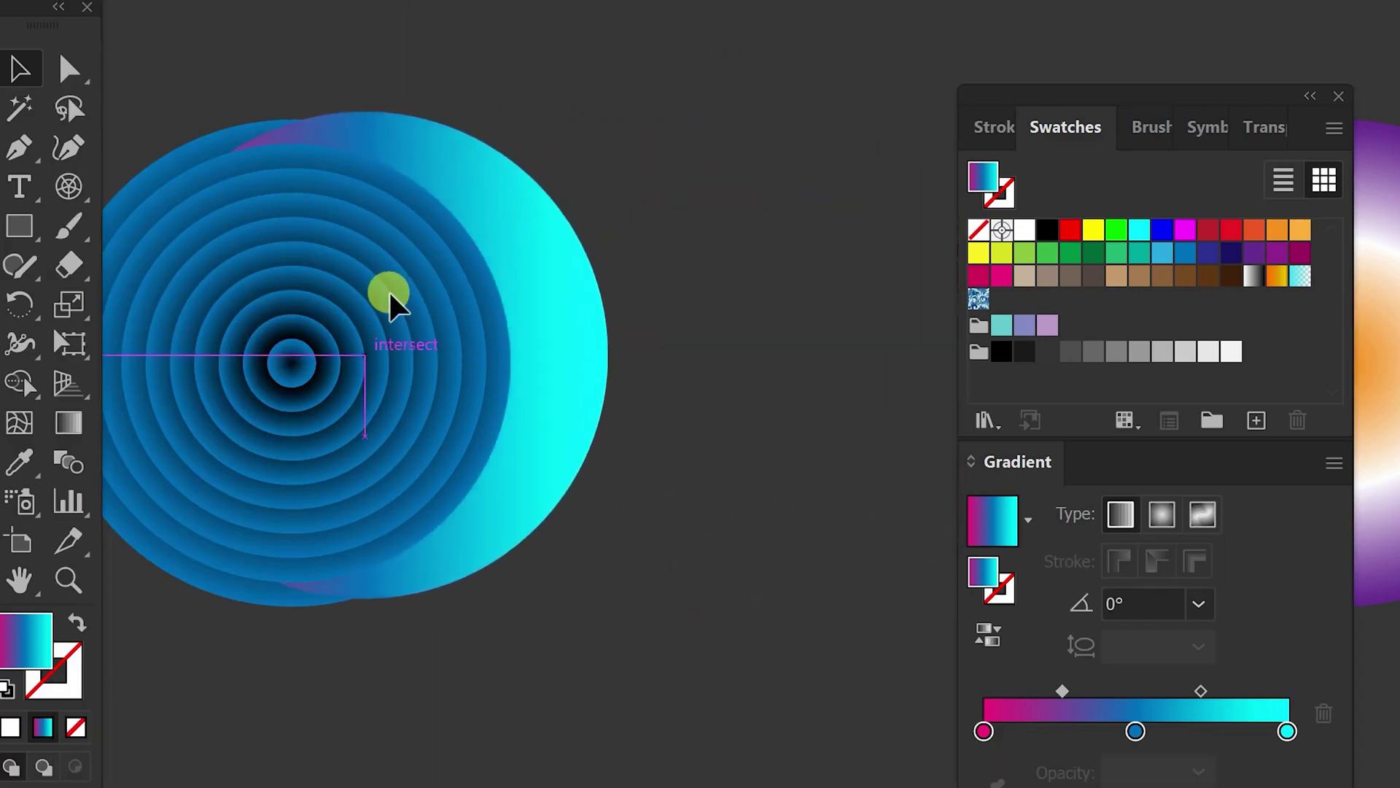
# Arrange the gradient circle to the front of the rings and select it
pyautogui.rightClick(401, 155)
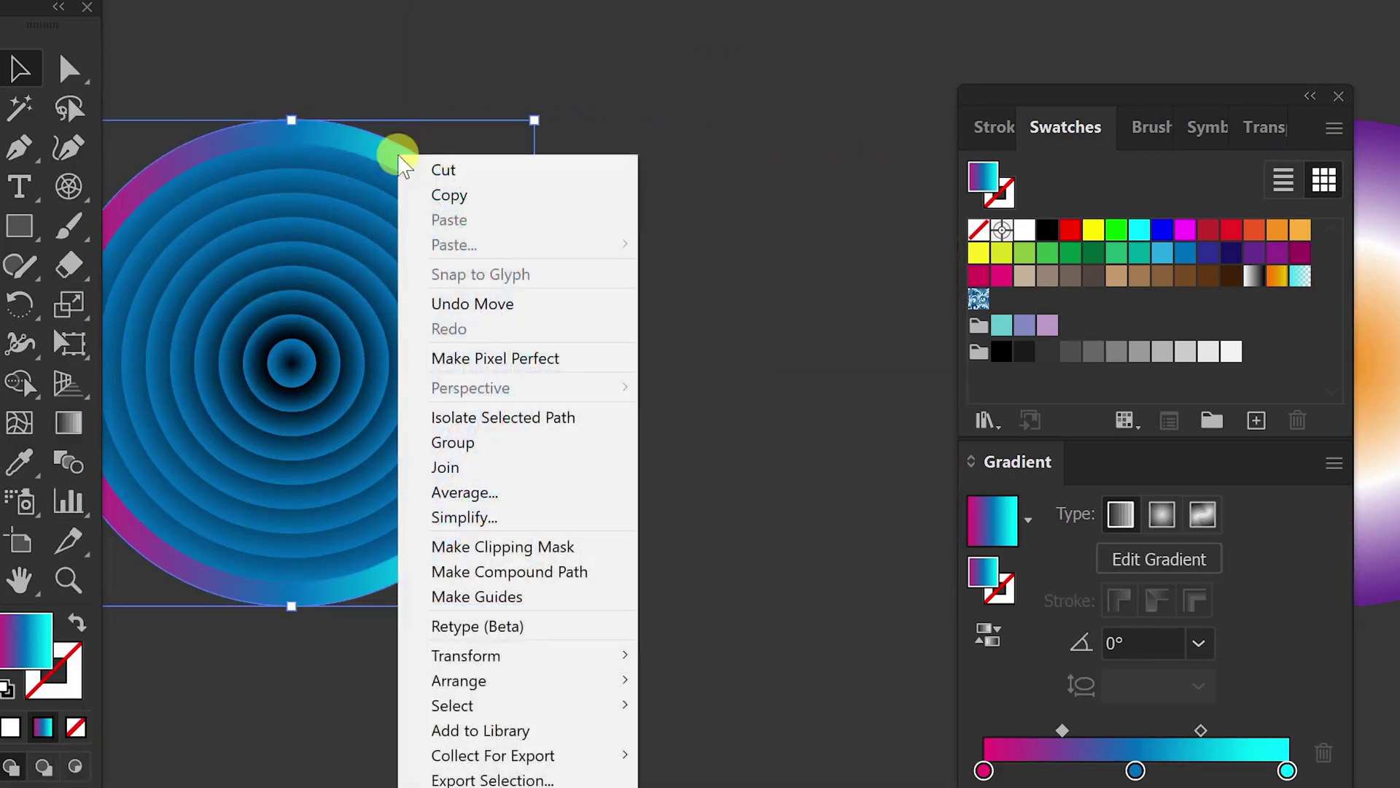
pyautogui.moveTo(458, 680)
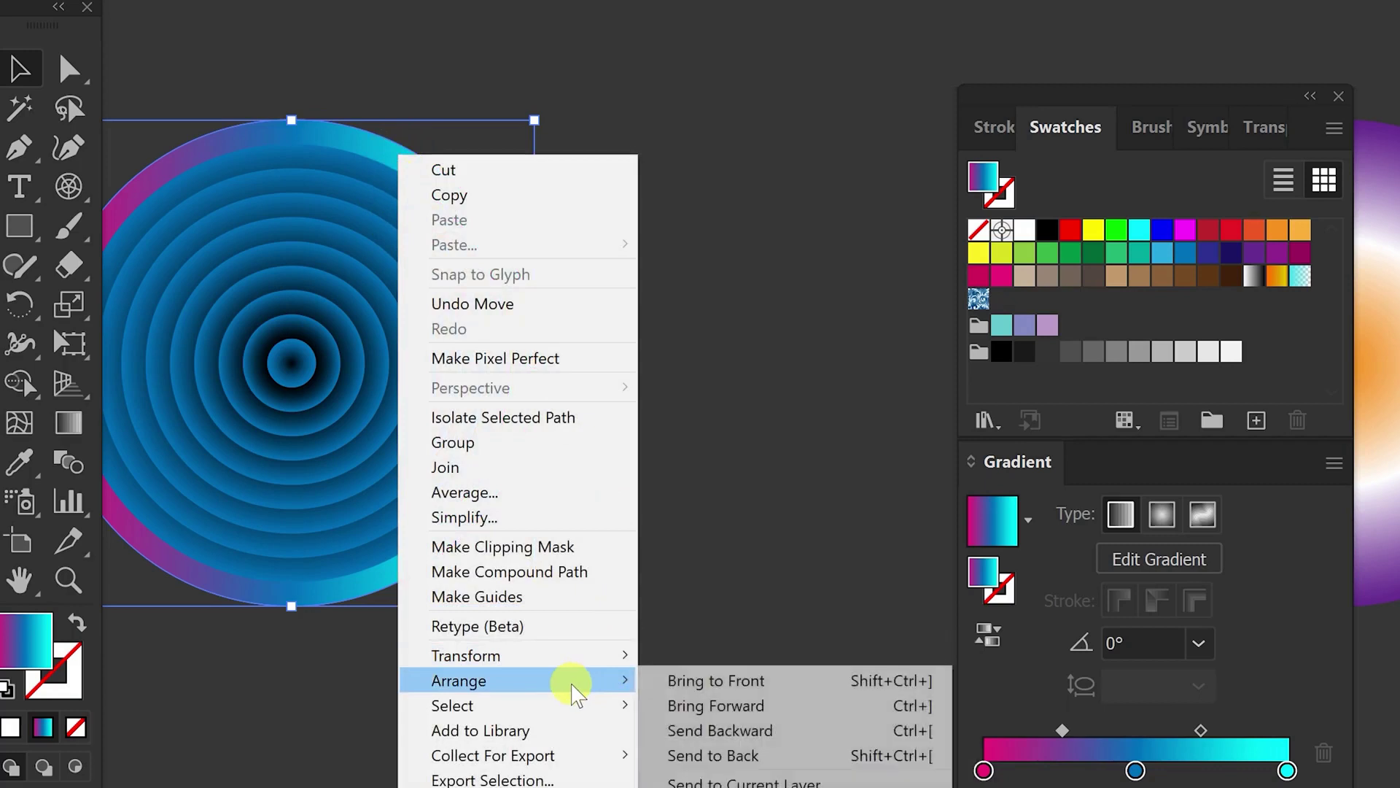
pyautogui.click(697, 680)
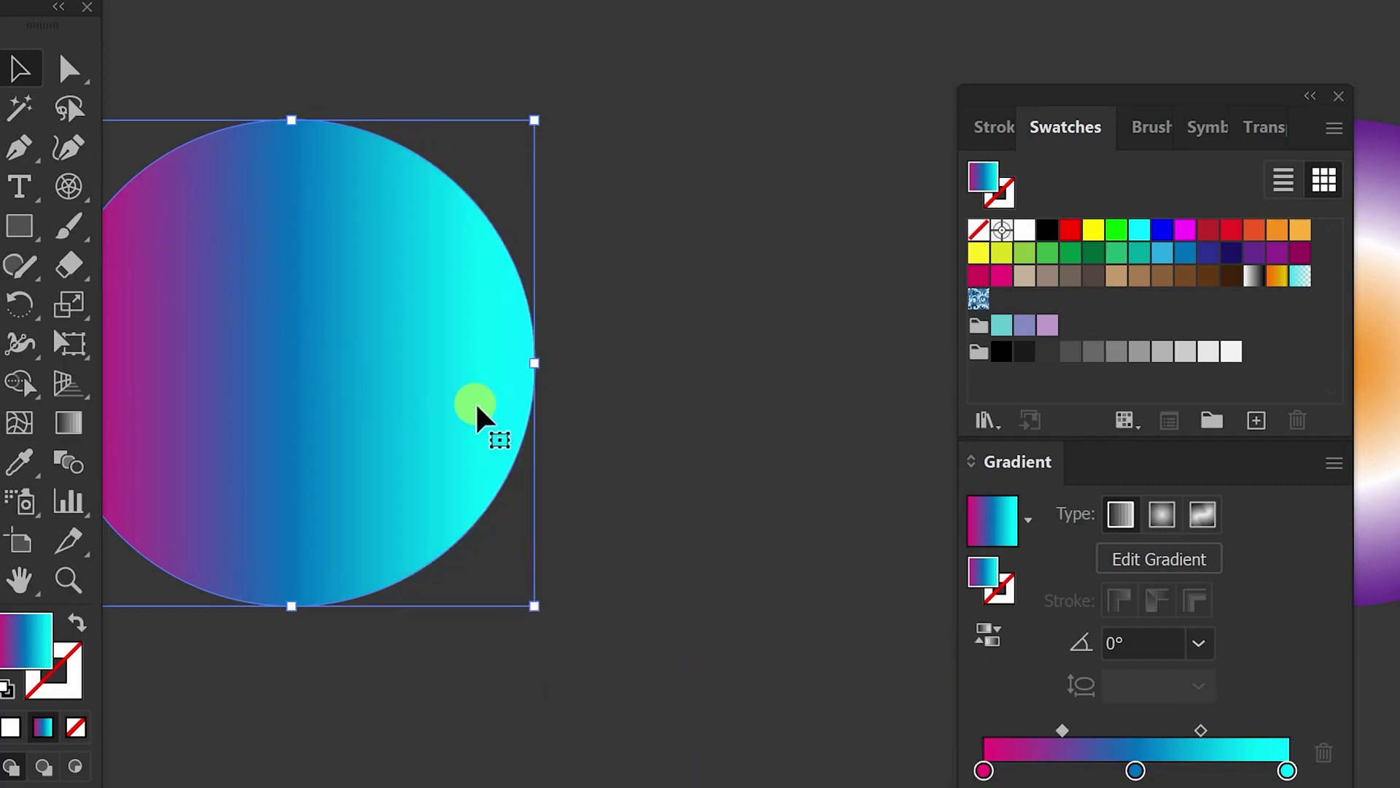
pyautogui.moveTo(432, 421); pyautogui.dragTo(546, 421)
pyautogui.click(547, 422)
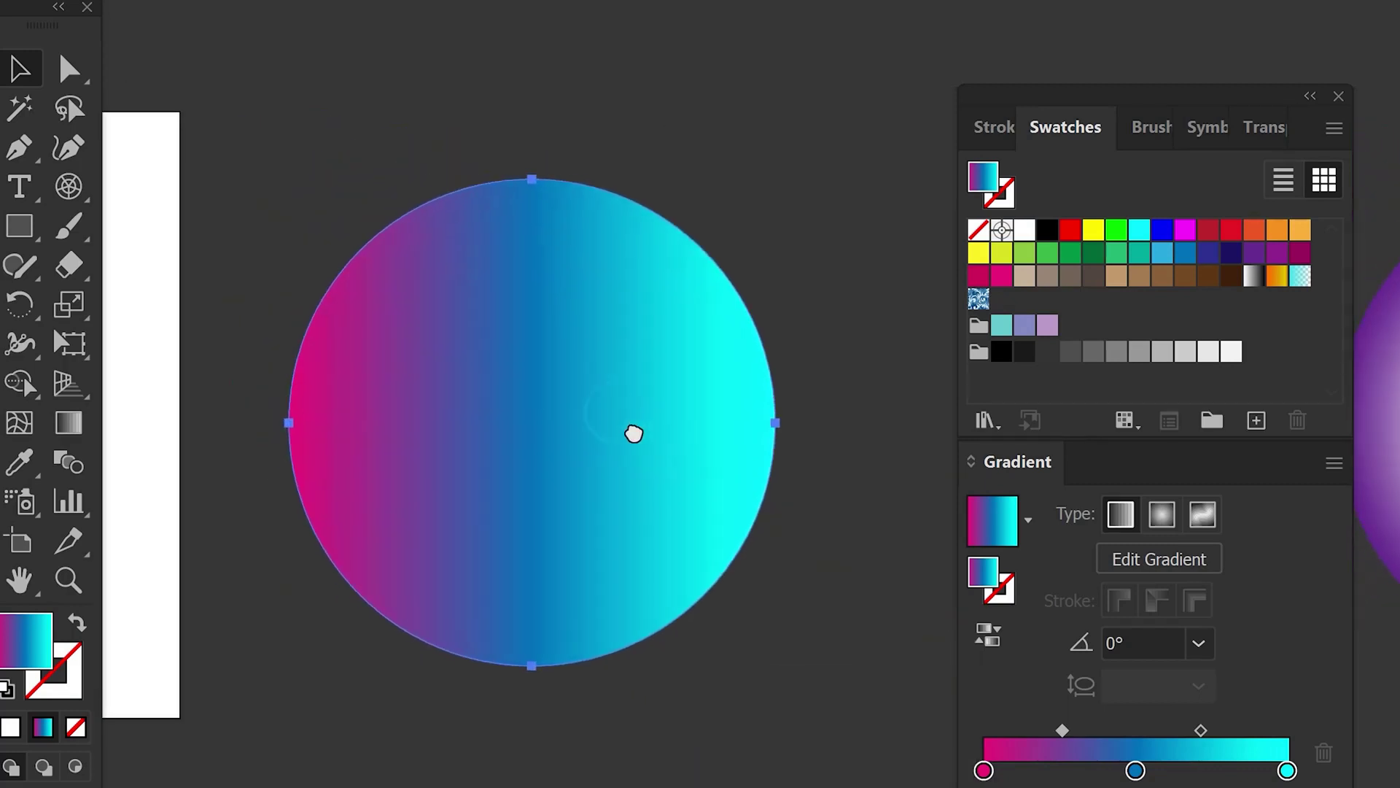
# Set the magenta-cyan circle's Transparency blend mode to Hard Light
pyautogui.click(1258, 130)
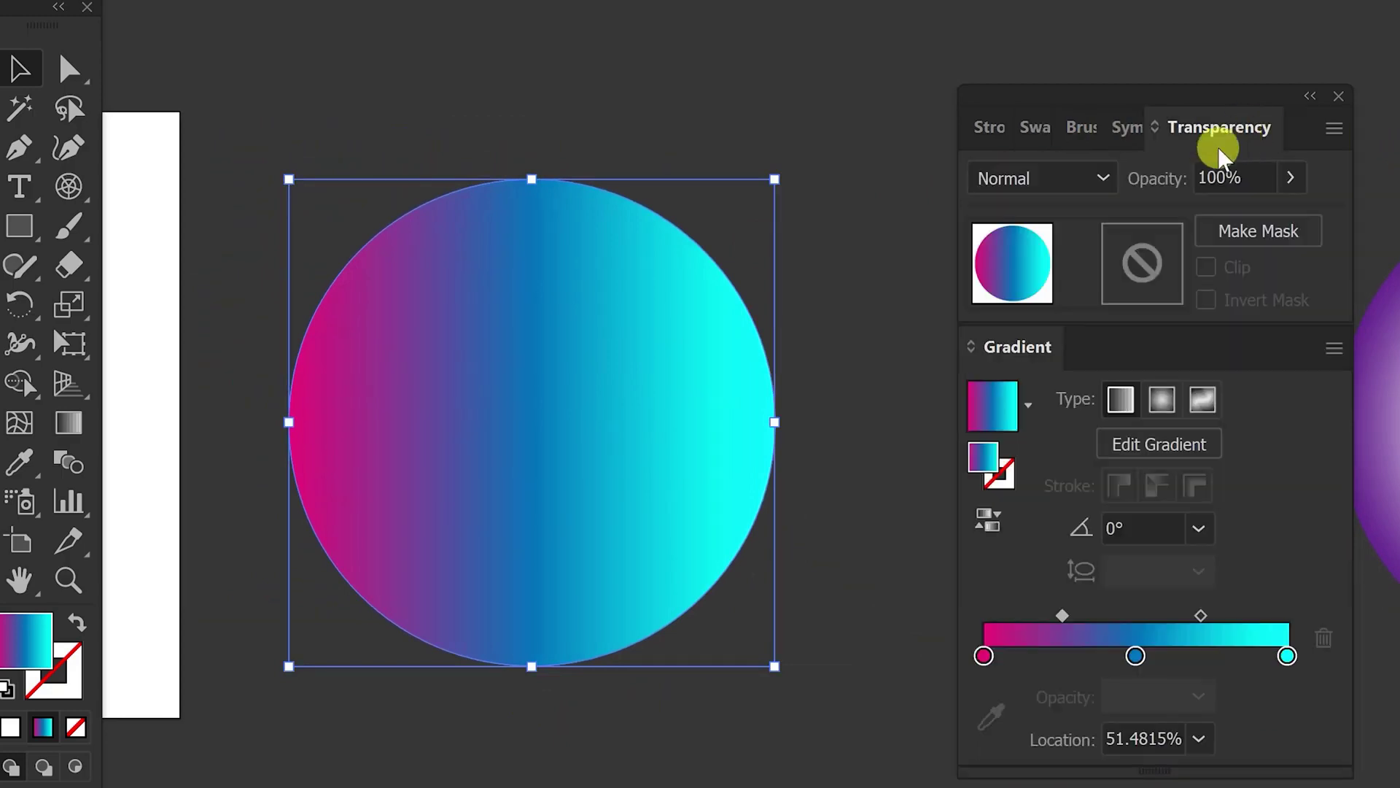
pyautogui.click(1084, 188)
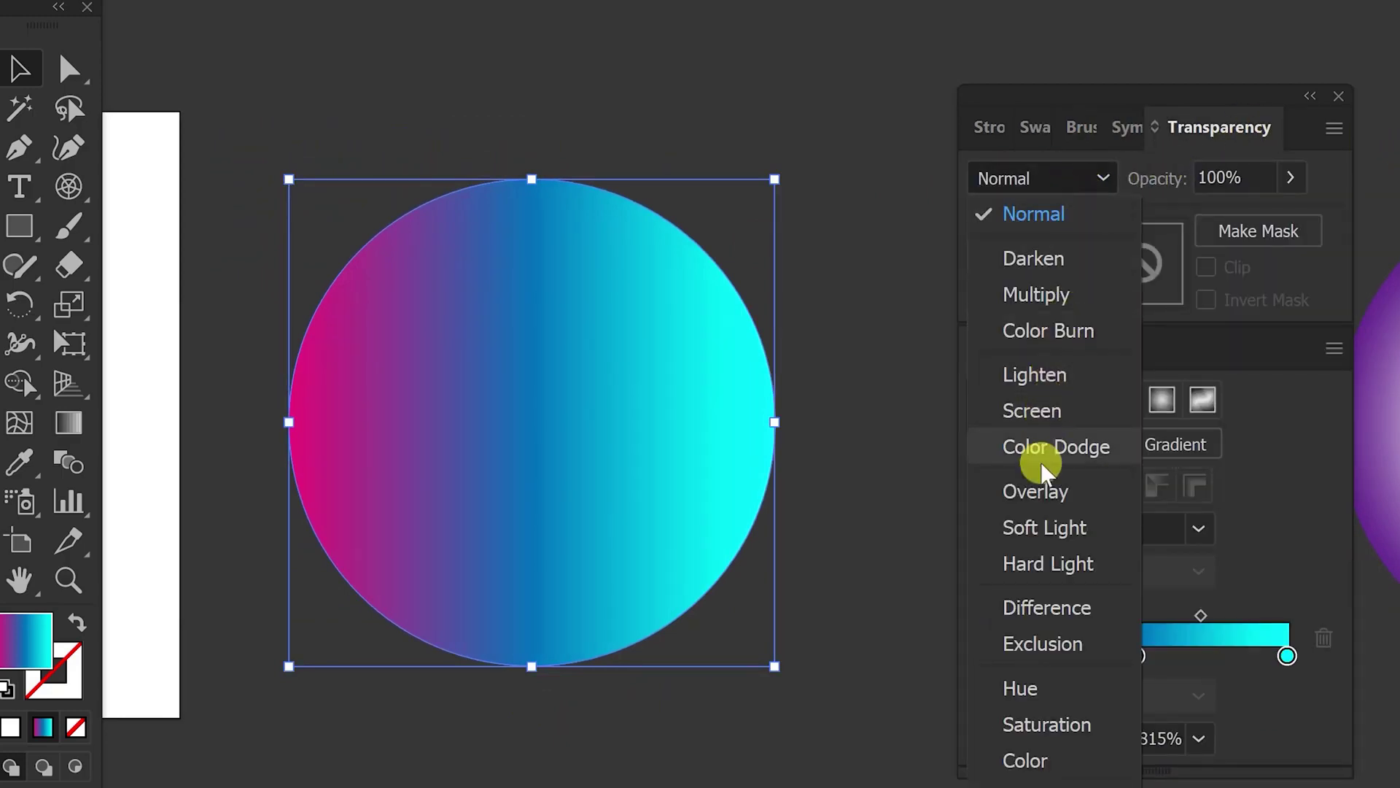
pyautogui.click(1030, 561)
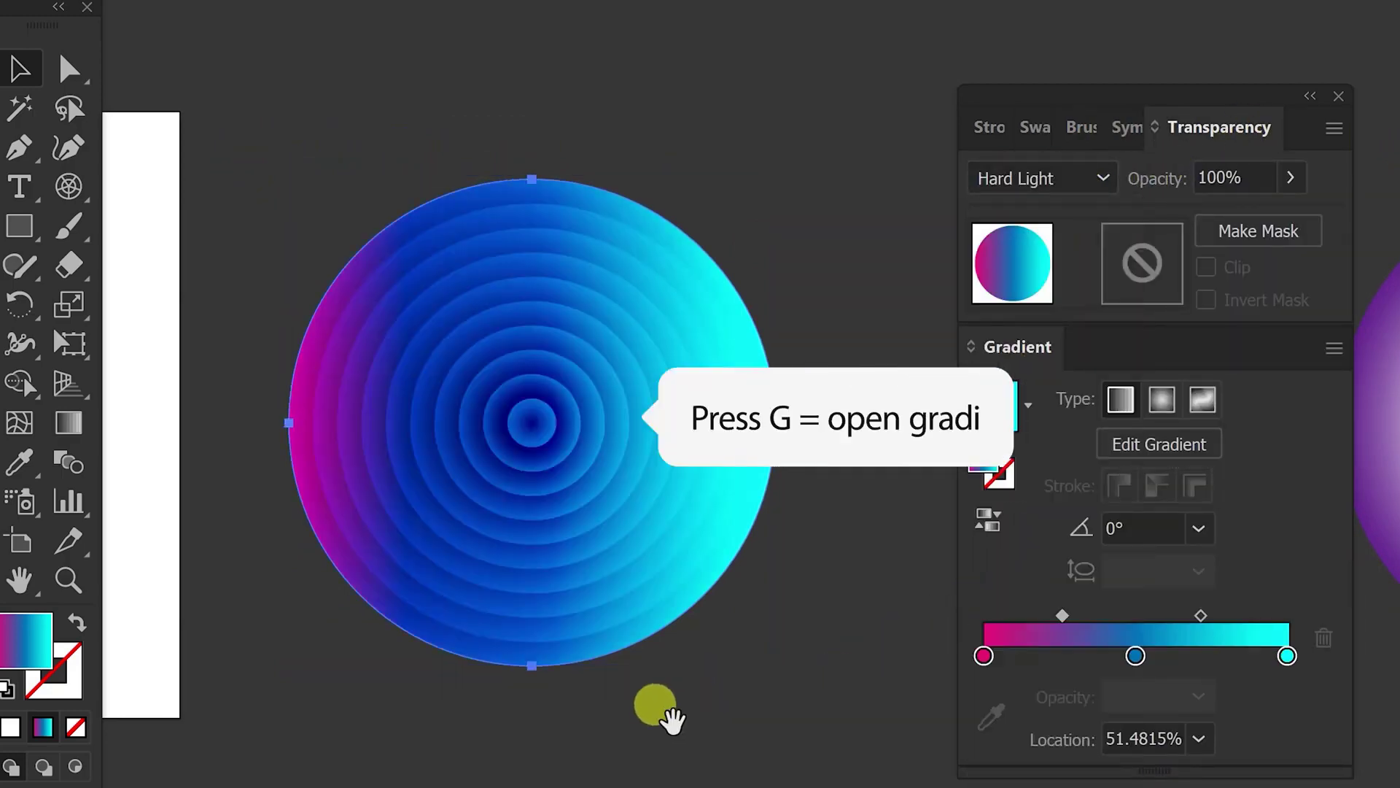
# Angle the gradient to about -49.86° with magenta upper left, moving the middle stop inward
pyautogui.press('g')
pyautogui.click(416, 350)
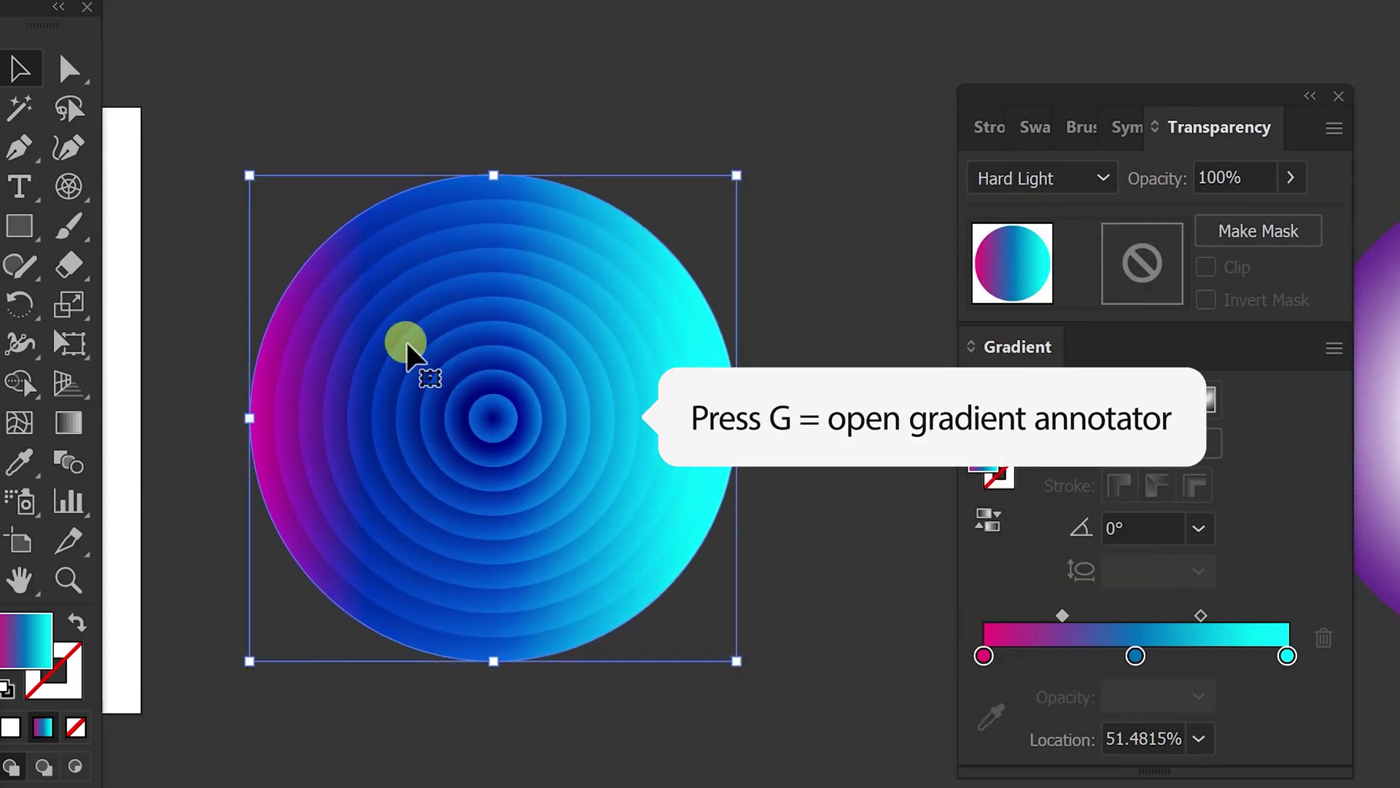
pyautogui.press('g')
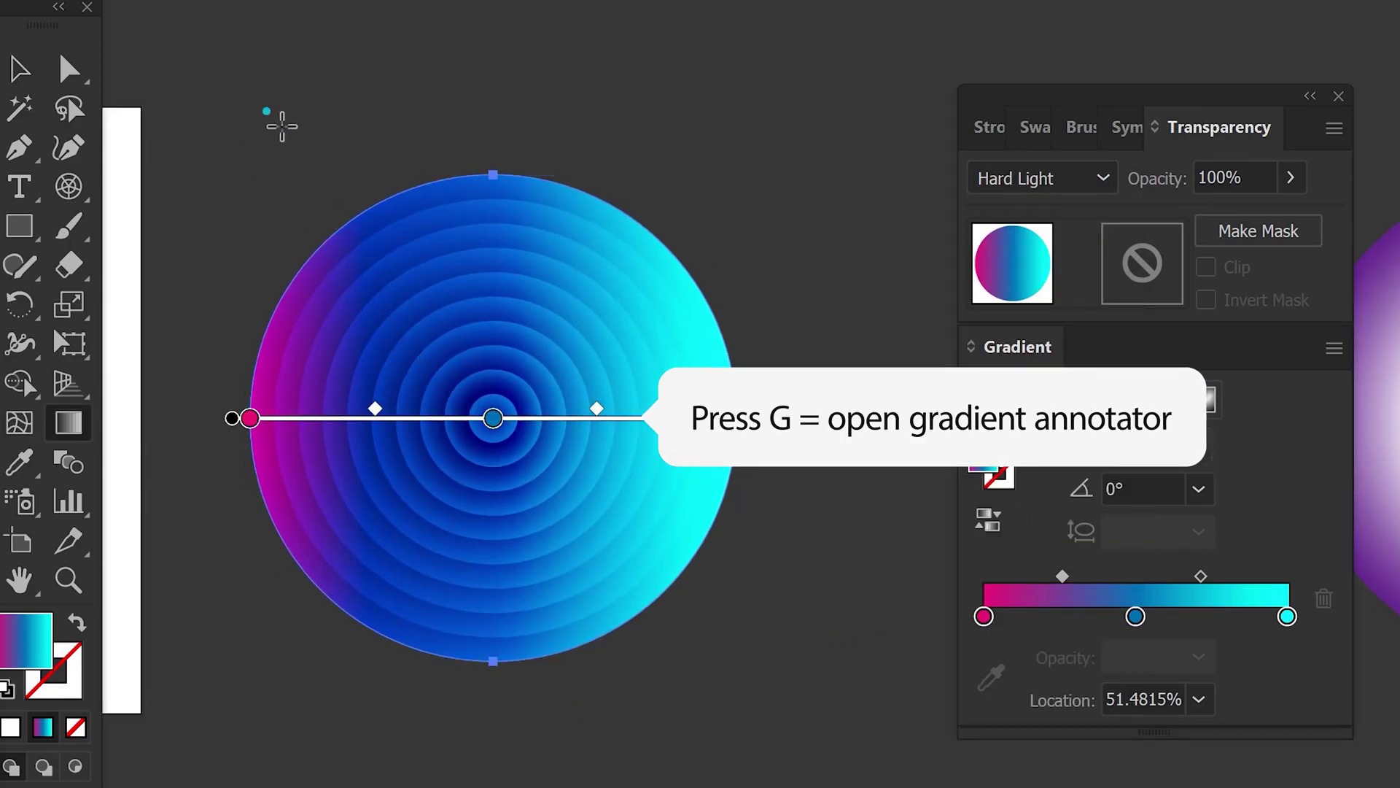
pyautogui.moveTo(281, 126)
pyautogui.mouseDown()
pyautogui.moveTo(831, 759)
pyautogui.moveTo(802, 731)
pyautogui.mouseUp()
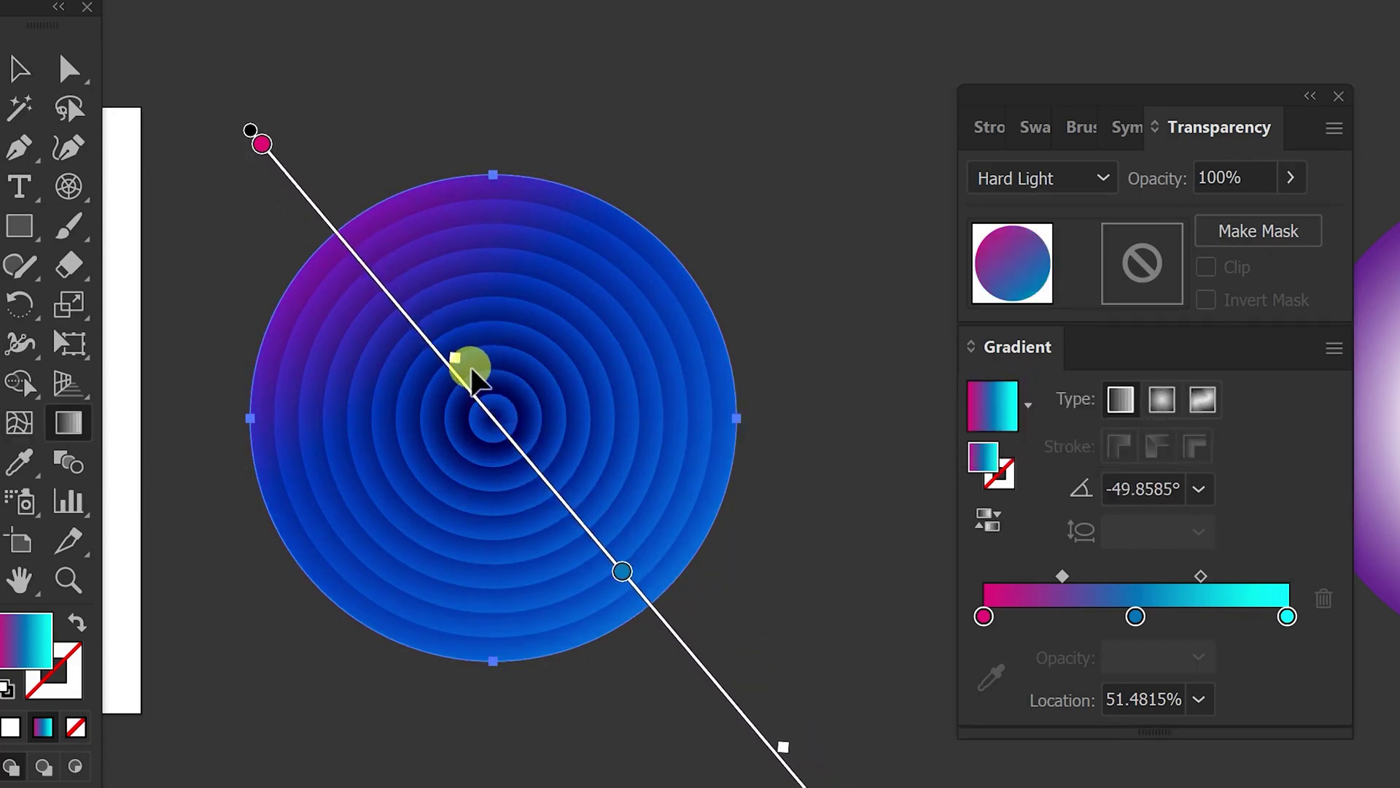
pyautogui.moveTo(452, 365); pyautogui.dragTo(500, 426)
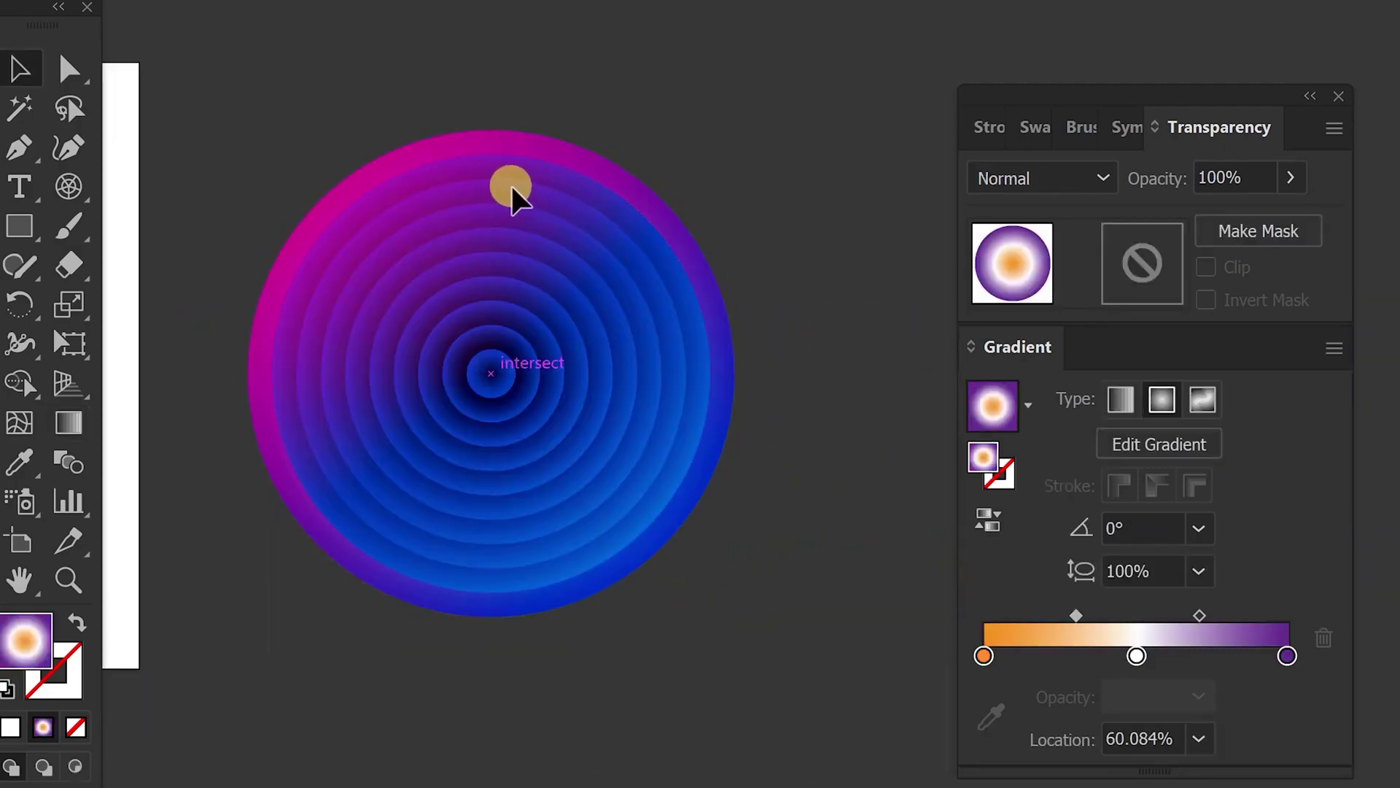
# Bring the orange-white-purple radial circle to the front and blend it with Overlay
pyautogui.click(529, 157)
pyautogui.rightClick(534, 146)
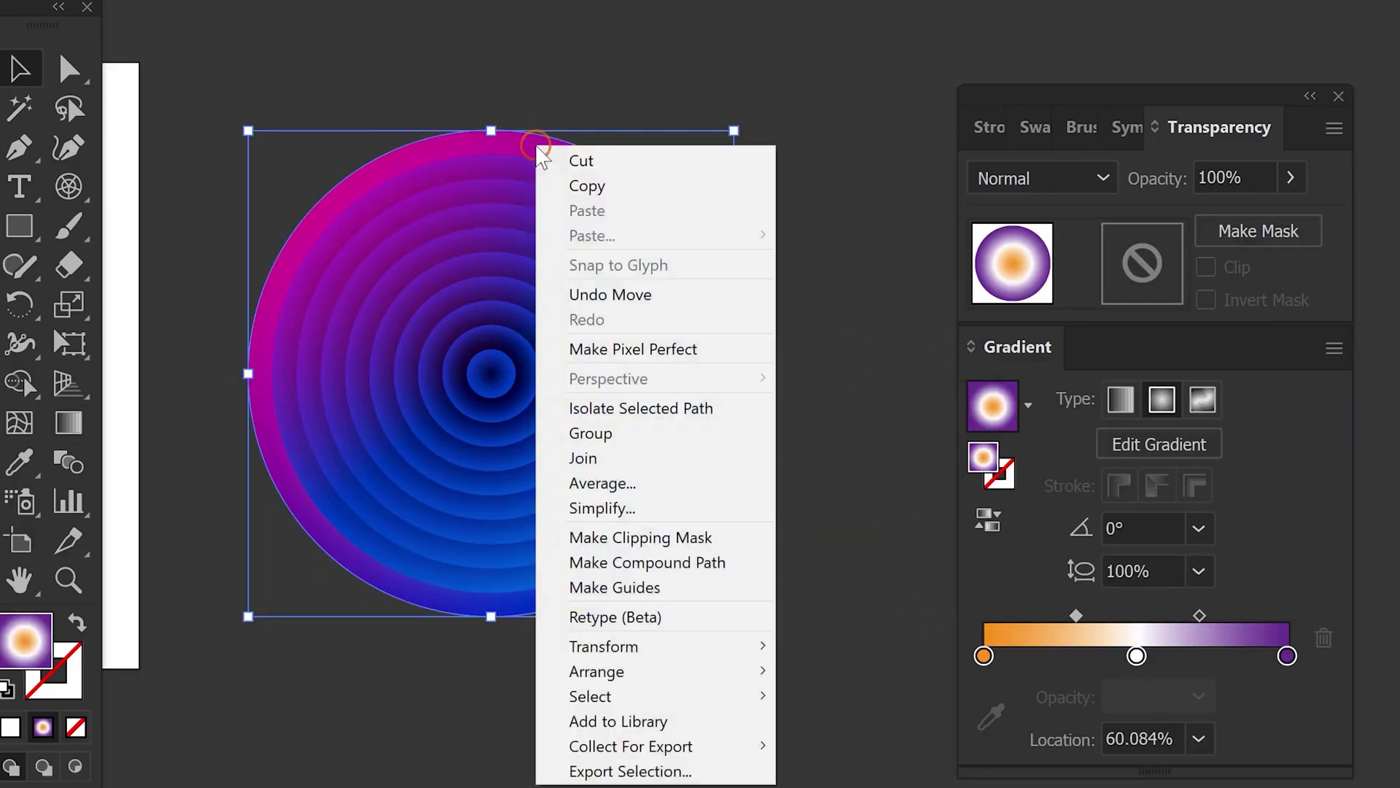
pyautogui.moveTo(597, 671)
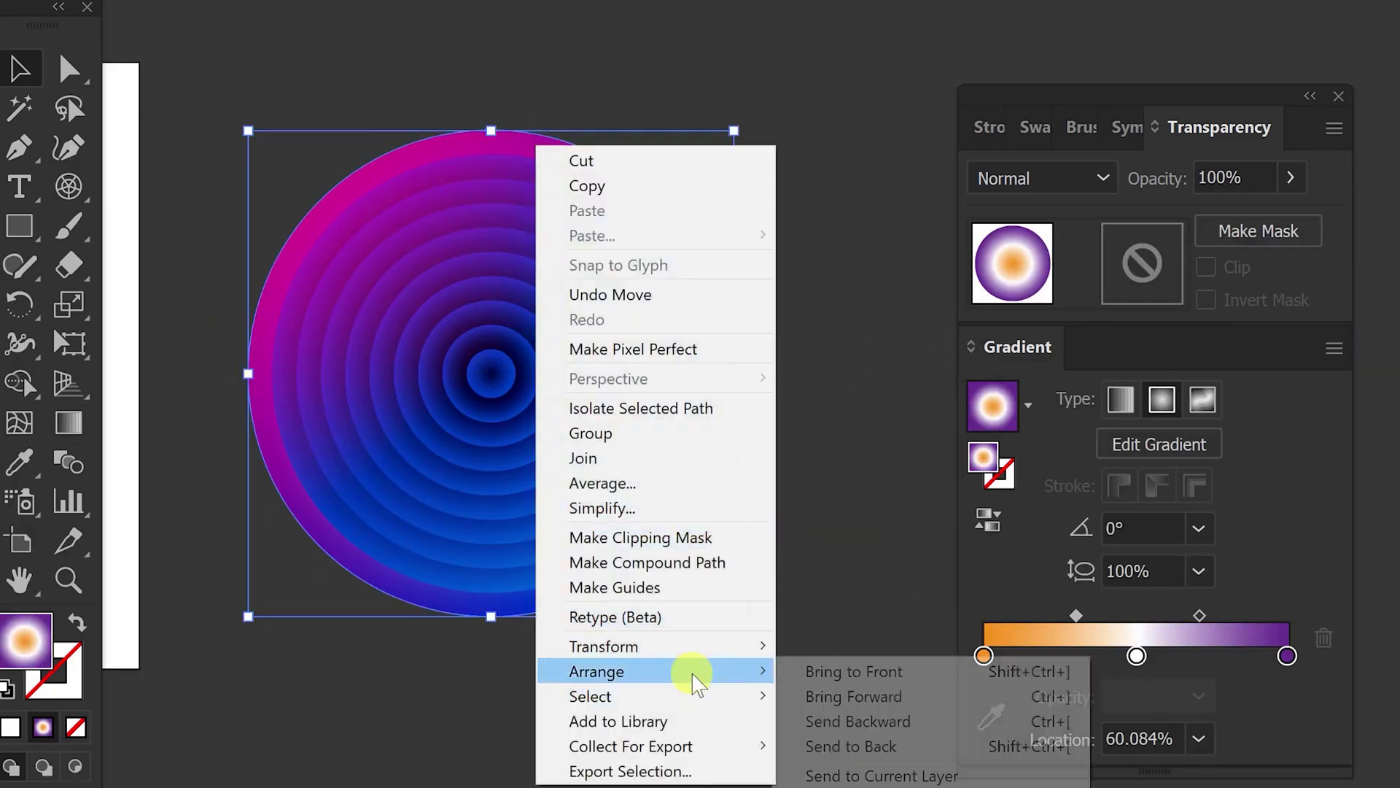
pyautogui.click(849, 672)
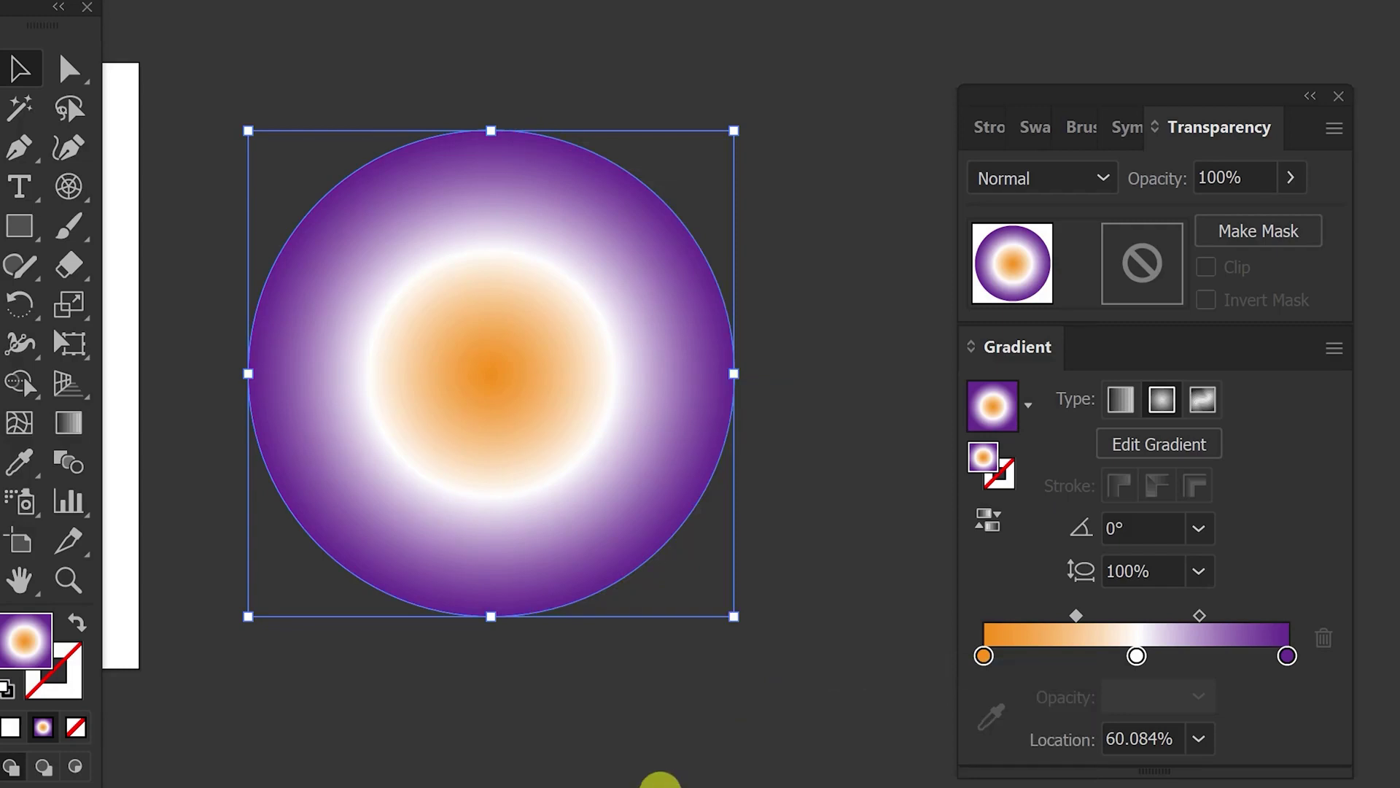
pyautogui.click(1107, 179)
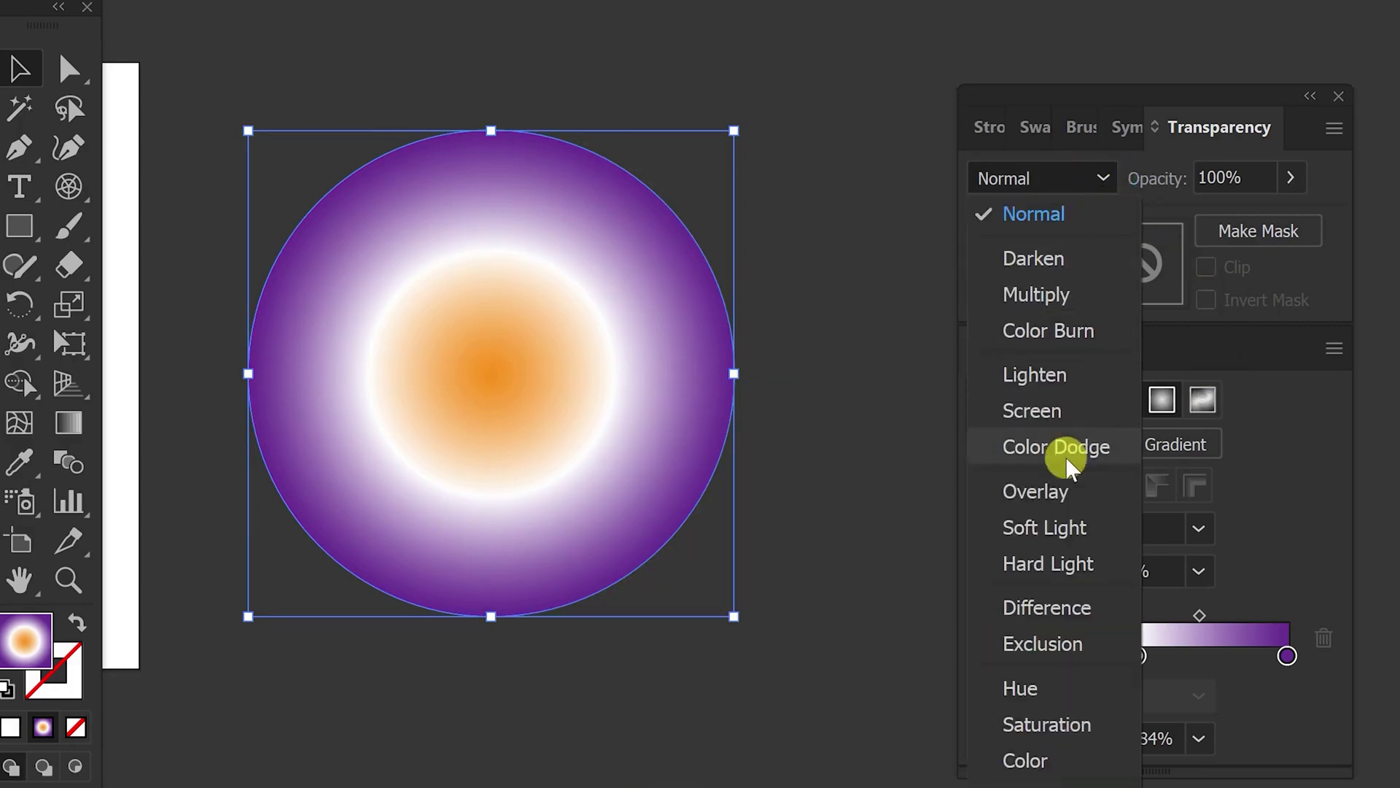
pyautogui.click(1063, 491)
# Deselect, zoom in on the rings, and select all the circles
pyautogui.click(647, 765)
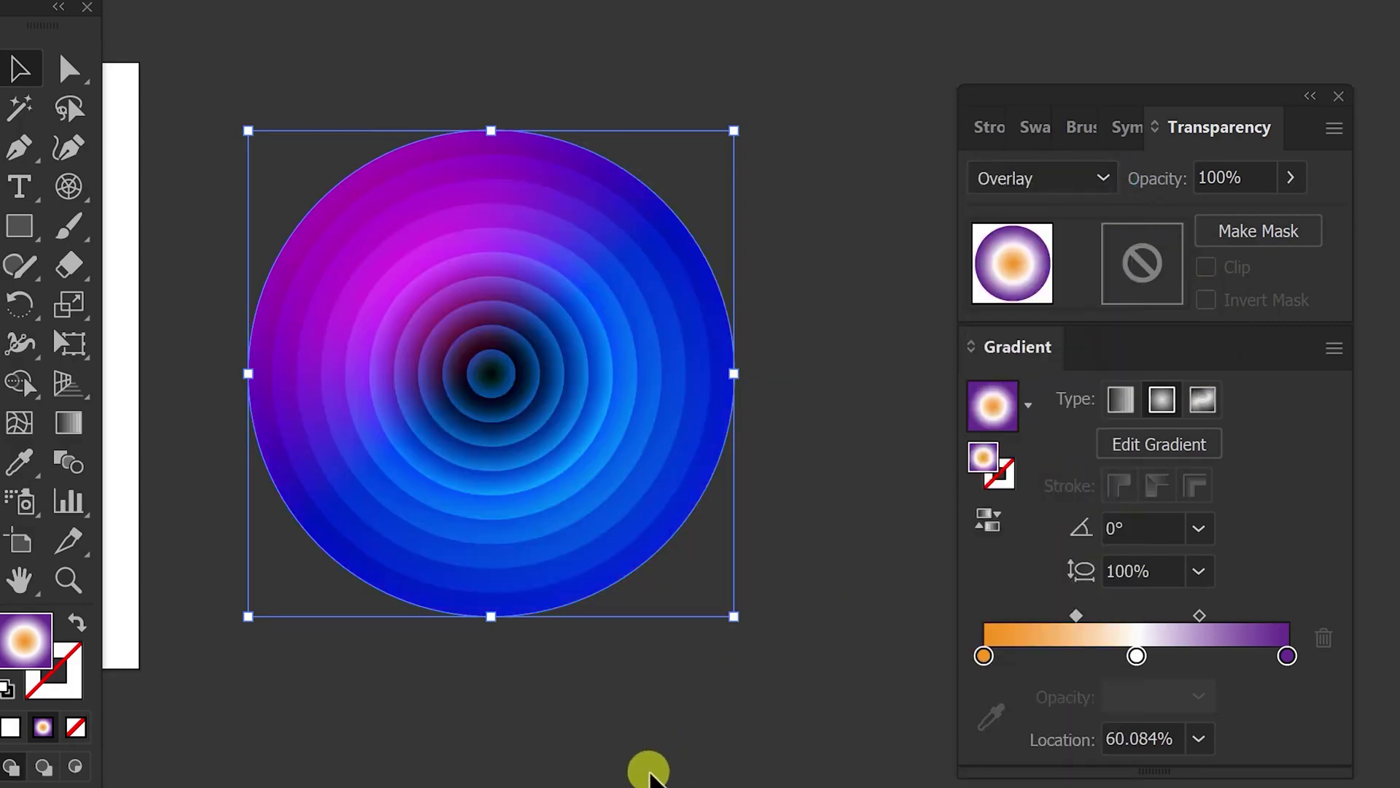
pyautogui.hotkey('ctrl', '+')
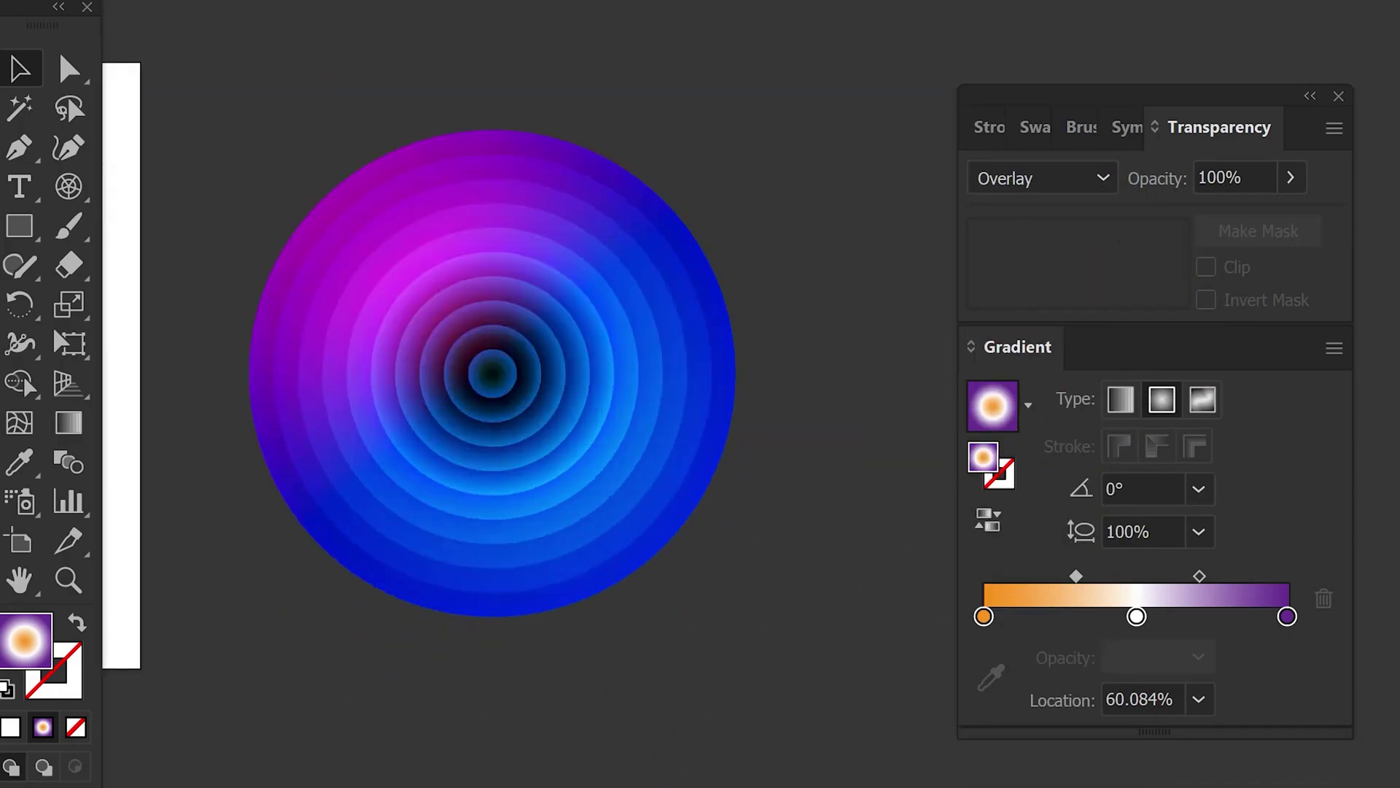
pyautogui.click(251, 92)
pyautogui.hotkey('ctrl', 'a')
# Group all the stacked ring circles together, then deselect them
pyautogui.rightClick(522, 422)
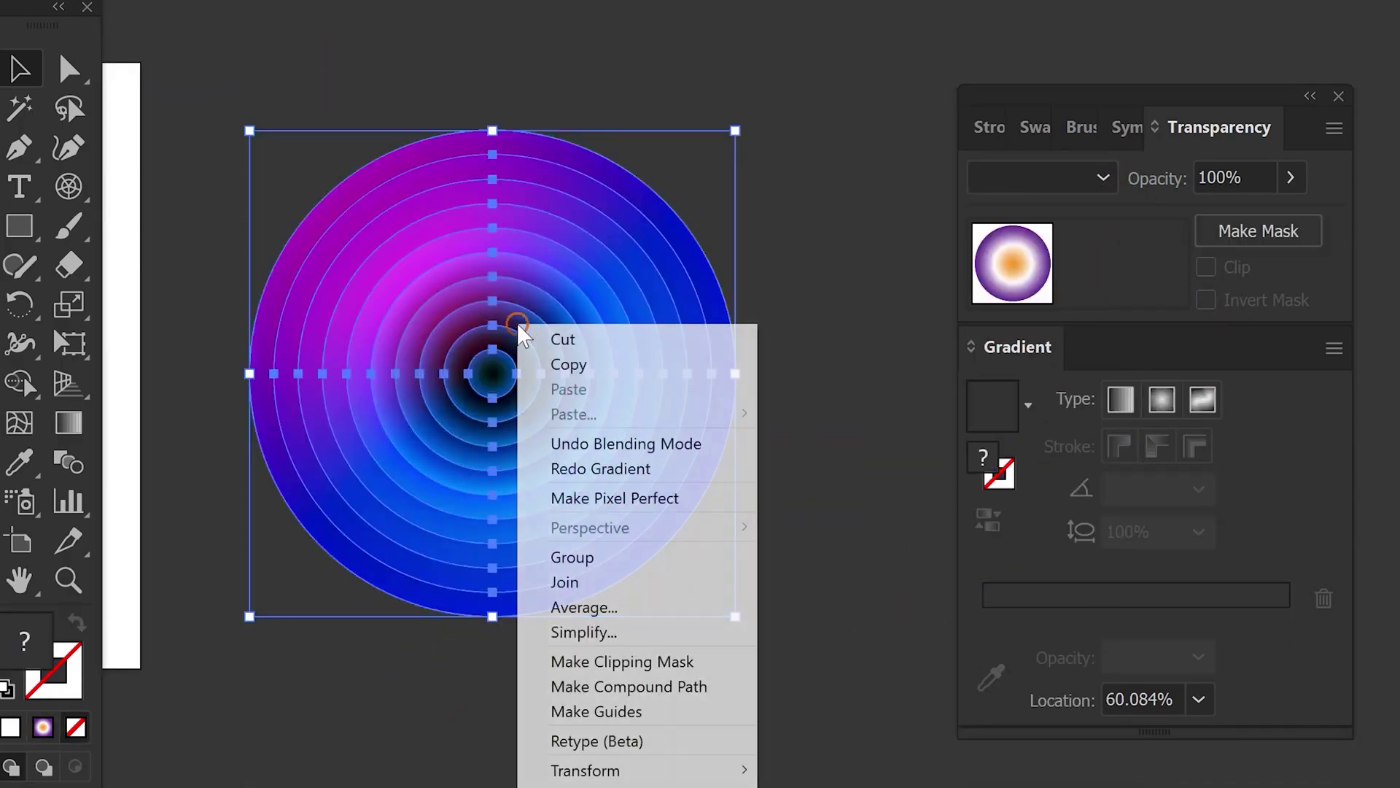
pyautogui.click(646, 558)
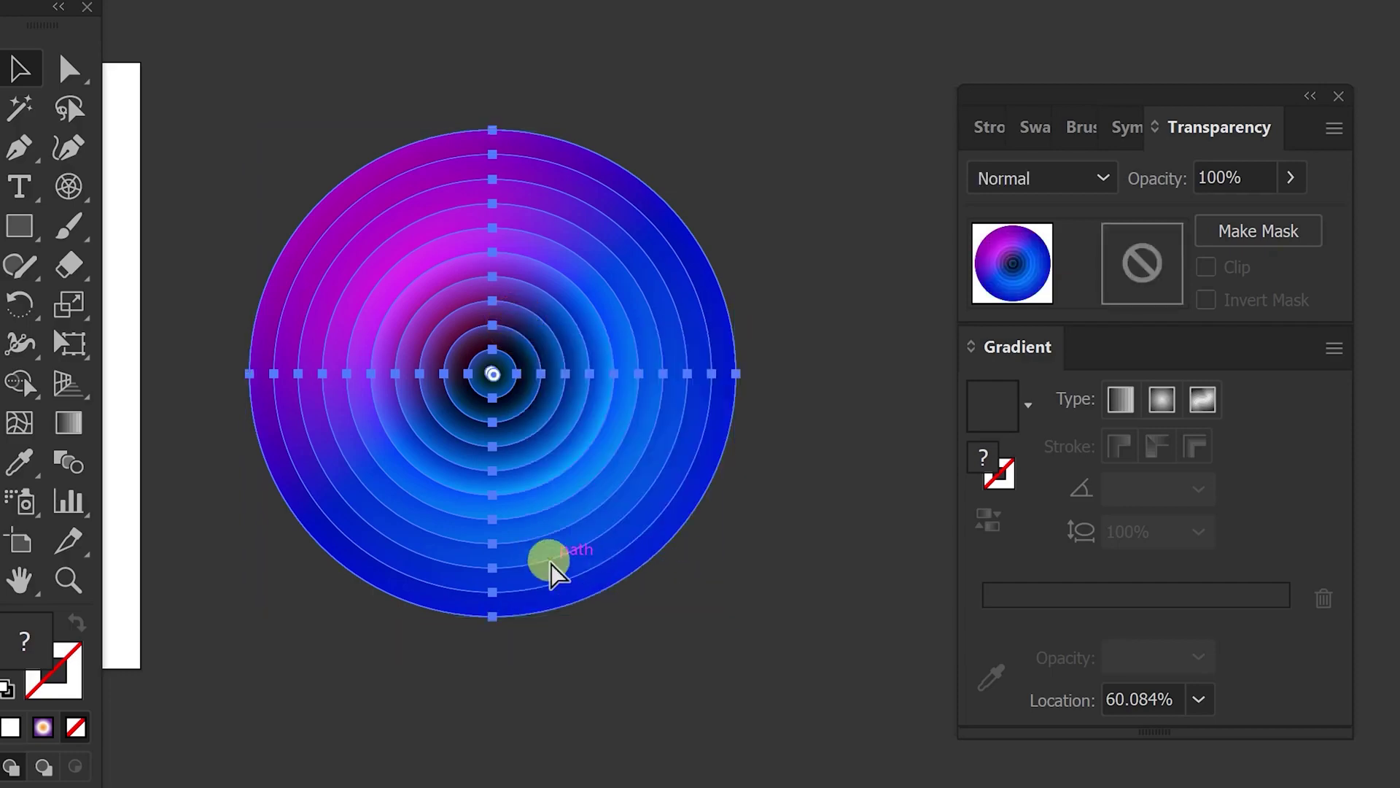
pyautogui.hotkey('ctrl', '-')
pyautogui.moveTo(262, 363)
pyautogui.mouseDown()
pyautogui.moveTo(665, 175)
pyautogui.moveTo(981, 4)
pyautogui.mouseUp()
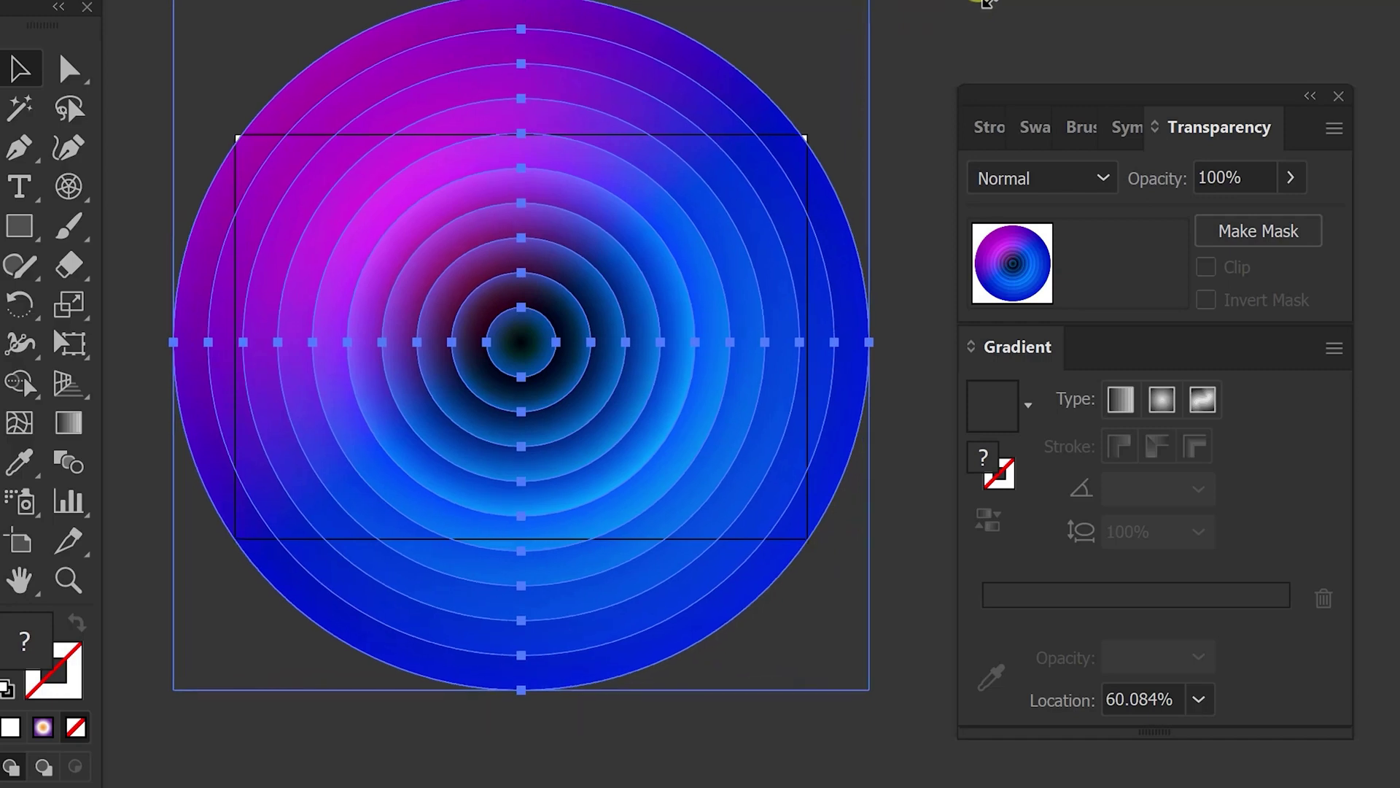
pyautogui.hotkey('ctrl', 'shift', 'a')
# Draw a white-filled rectangle across the middle of the rings and select it with all circles
pyautogui.click(154, 233)
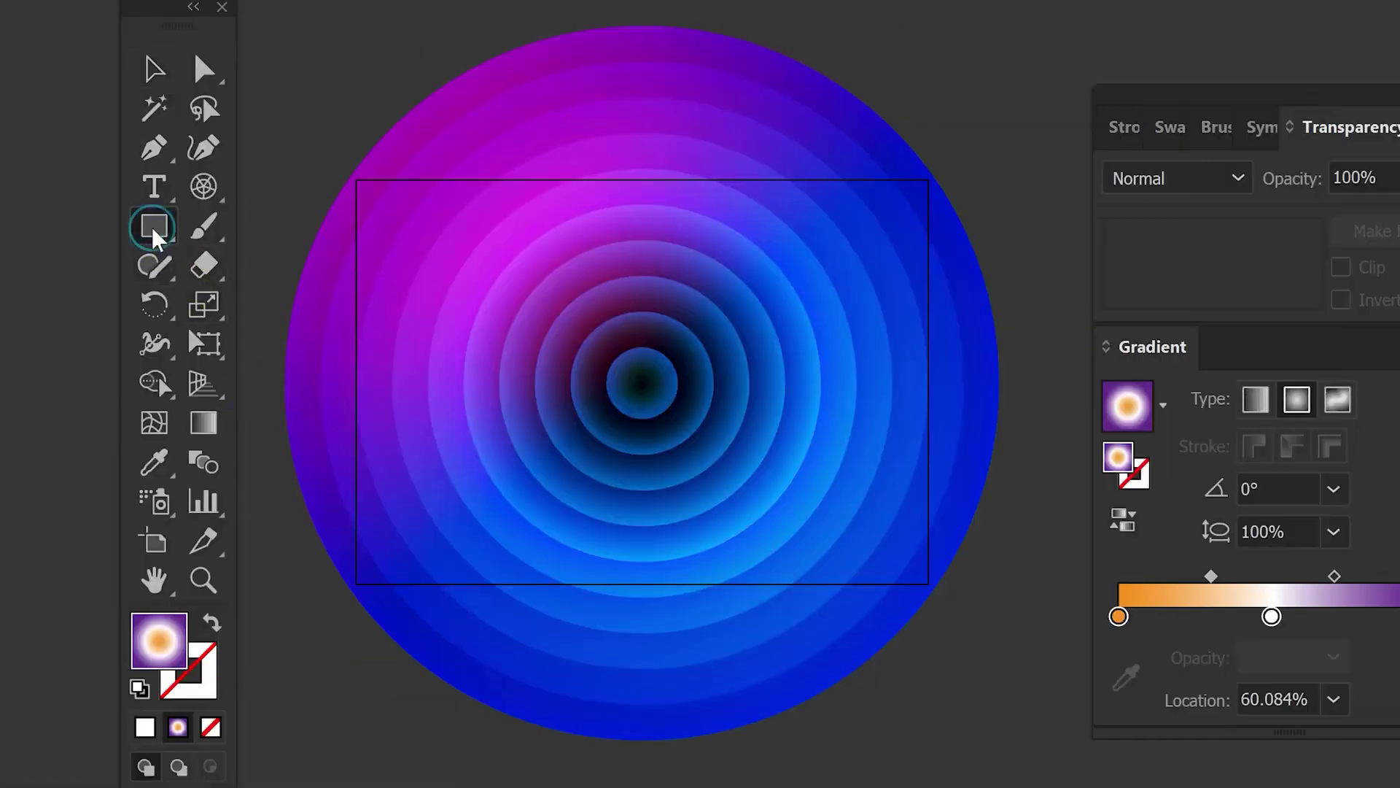
pyautogui.click(1170, 127)
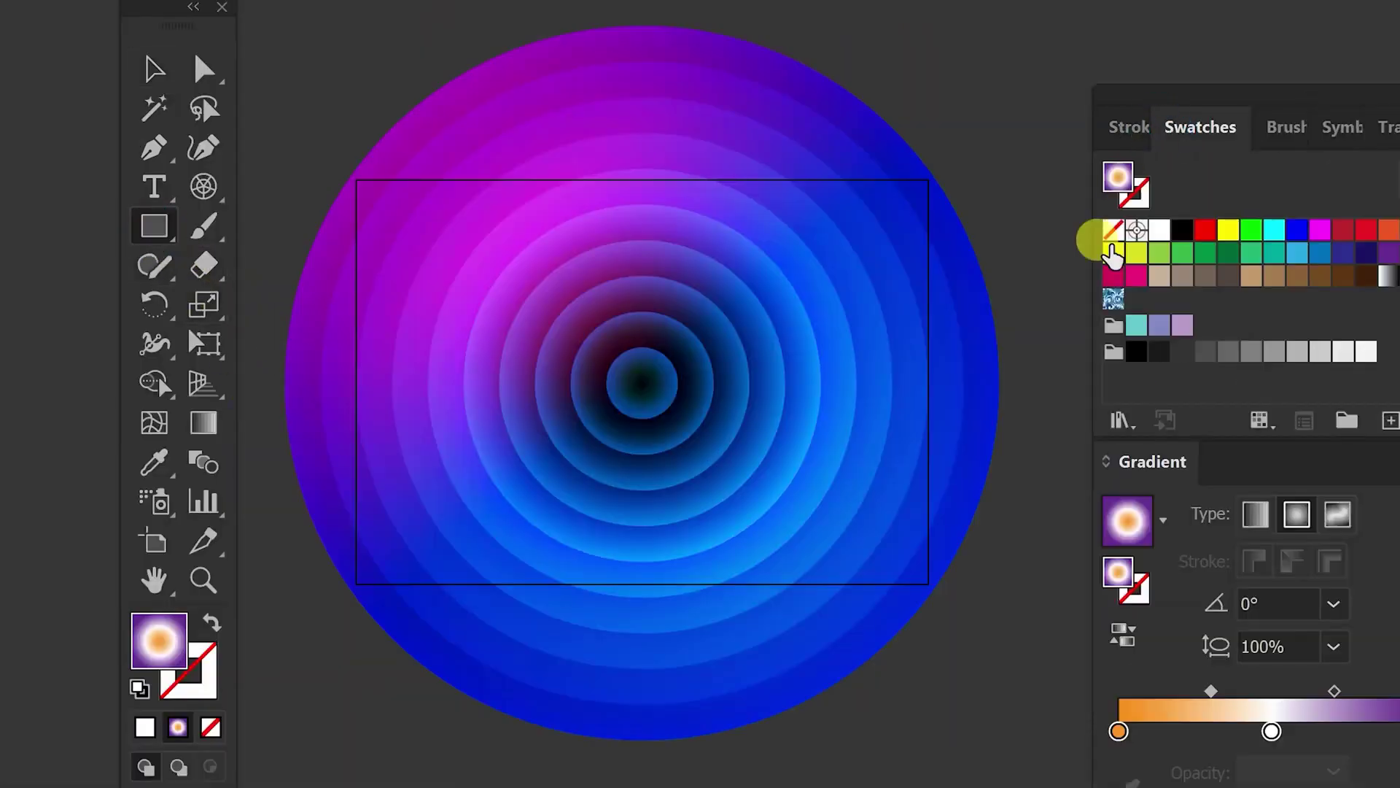
pyautogui.click(1161, 232)
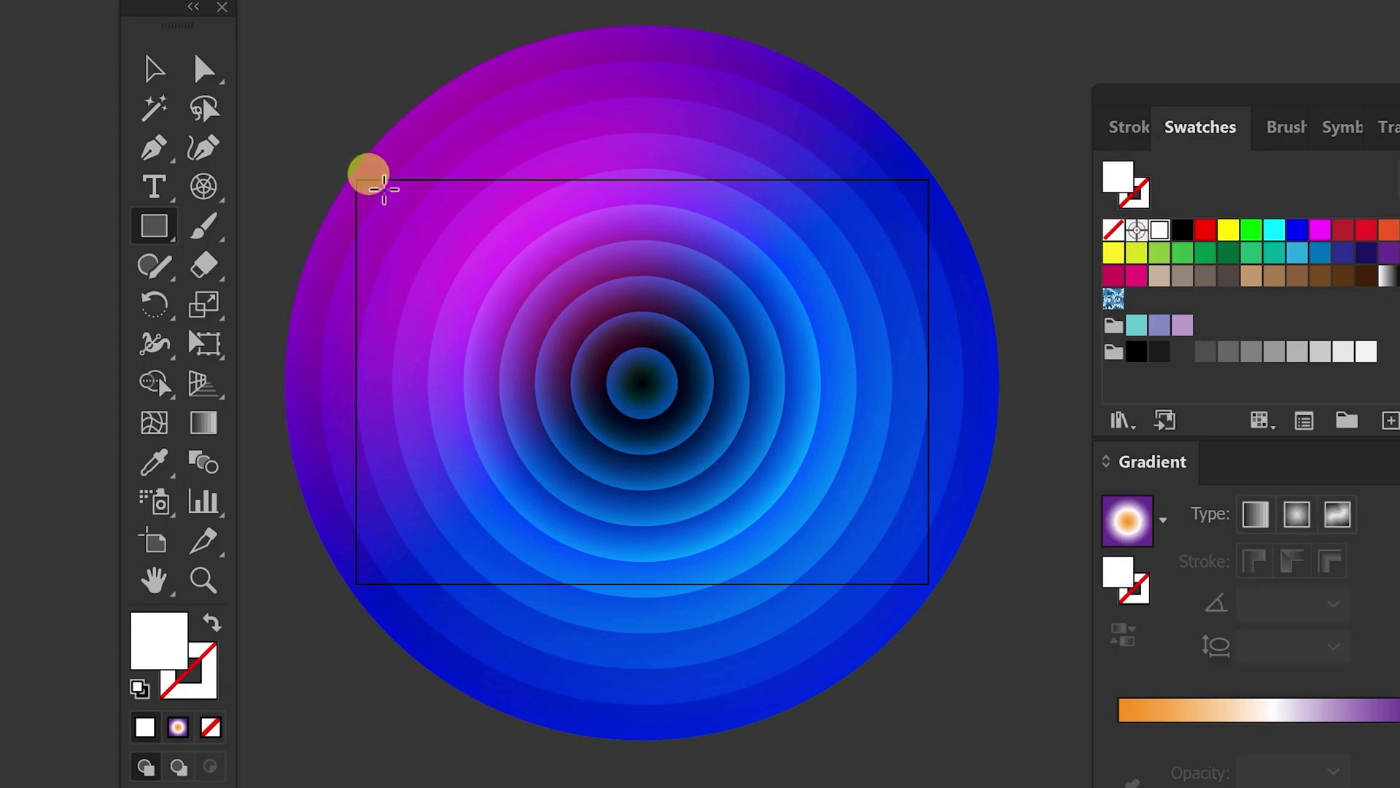
pyautogui.moveTo(355, 180); pyautogui.dragTo(355, 180)
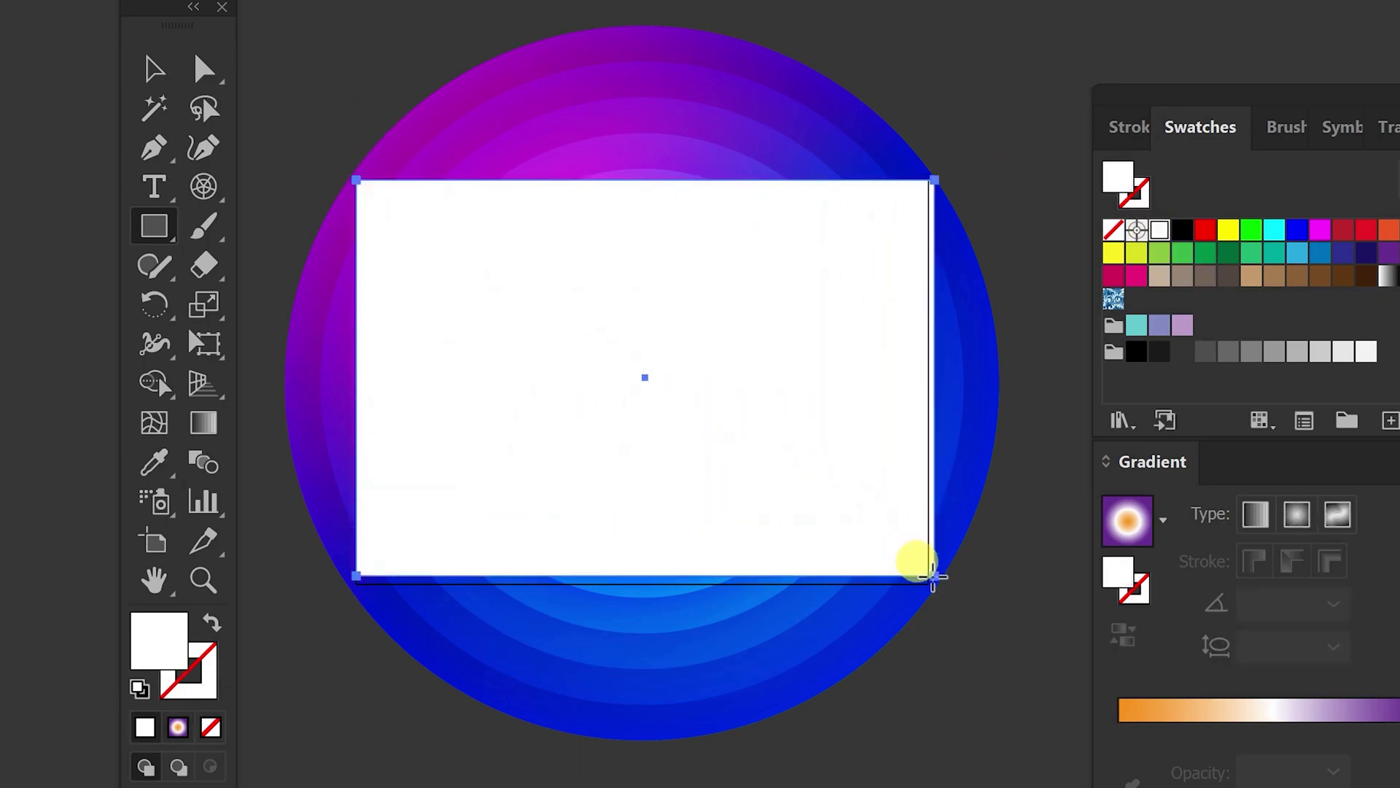
pyautogui.moveTo(857, 503); pyautogui.dragTo(928, 583)
pyautogui.press('v')
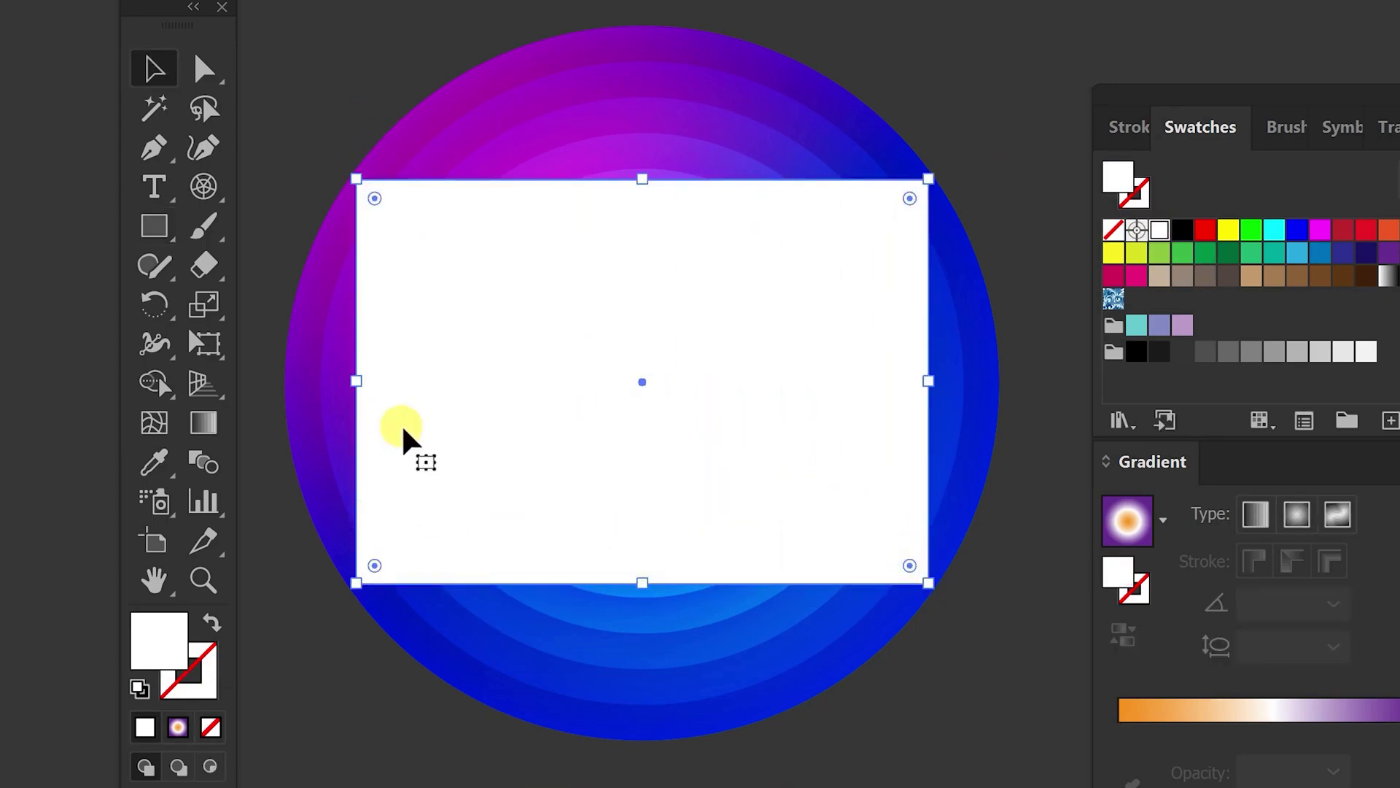
pyautogui.moveTo(312, 30); pyautogui.dragTo(918, 773)
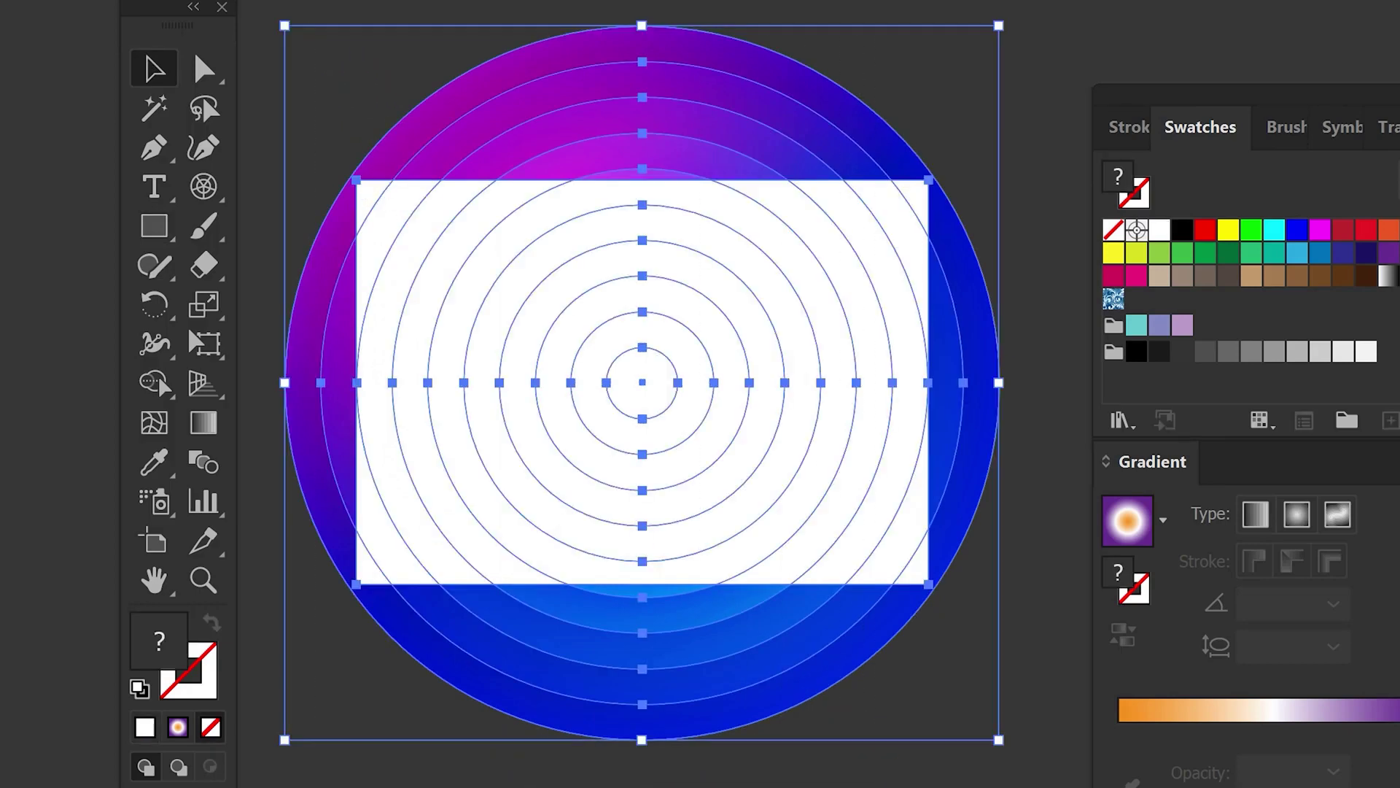
# Make a clipping mask of the circles inside the rectangle, then preview the artwork full screen
pyautogui.rightClick(700, 271)
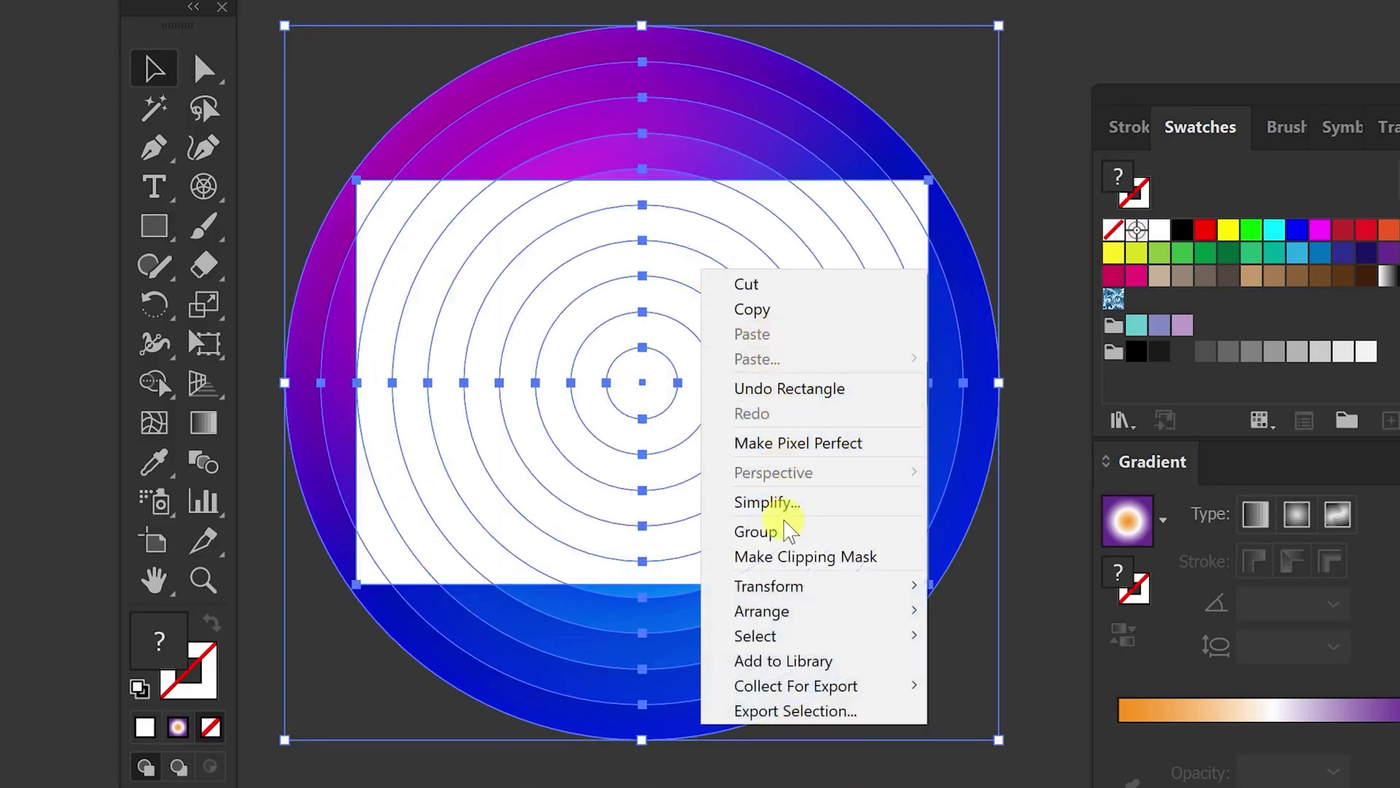
pyautogui.click(788, 556)
pyautogui.hotkey('ctrl', 'shift', 'a')
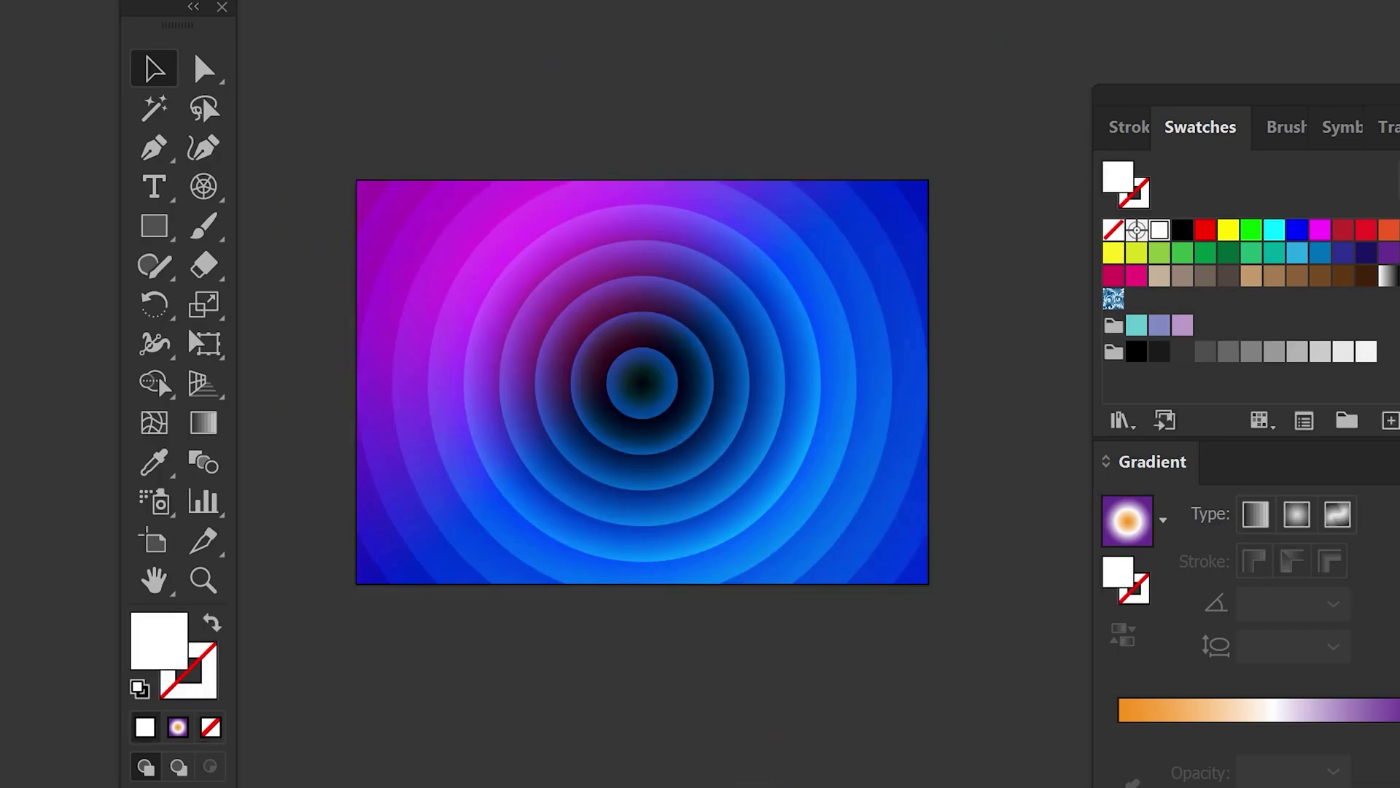
pyautogui.hotkey('ctrl', '0')
pyautogui.hotkey('shift', 'f')
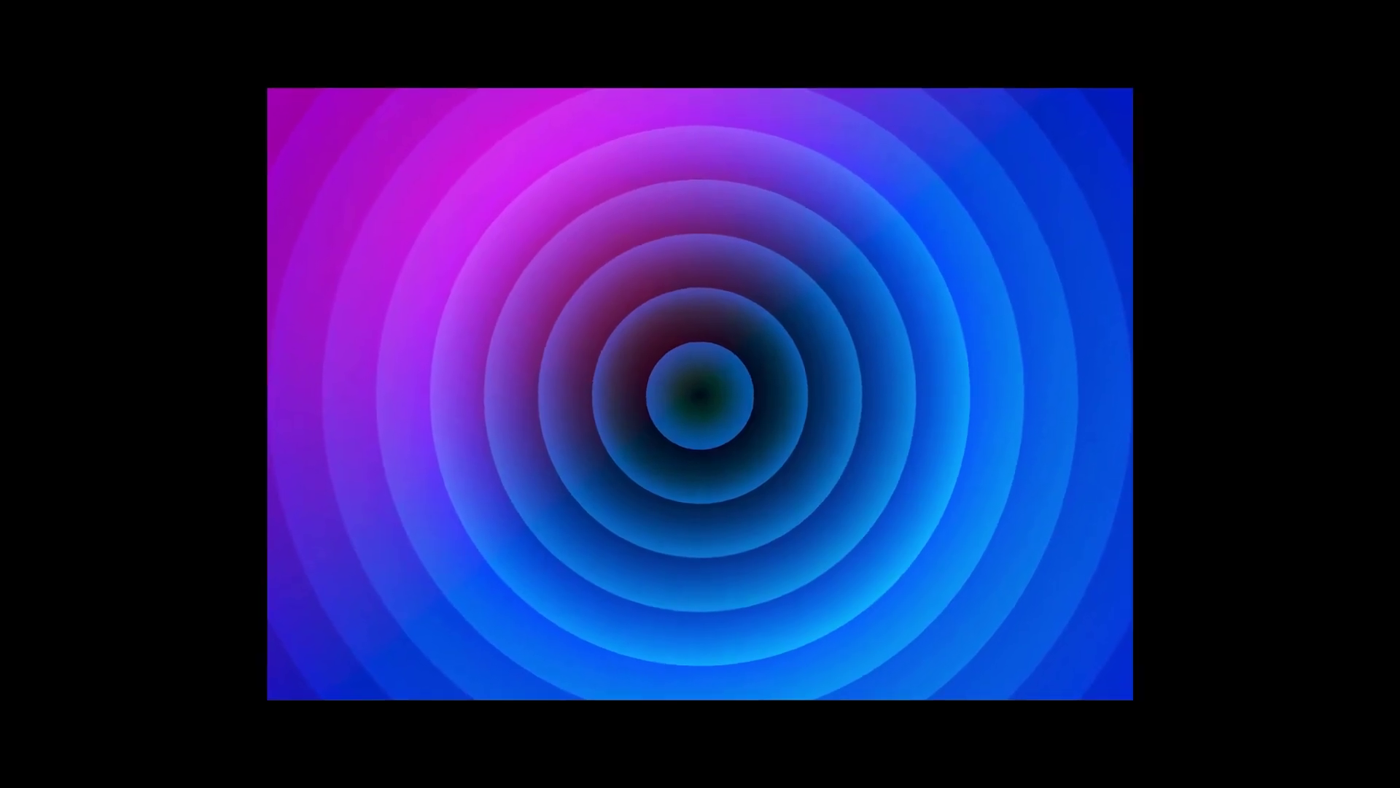